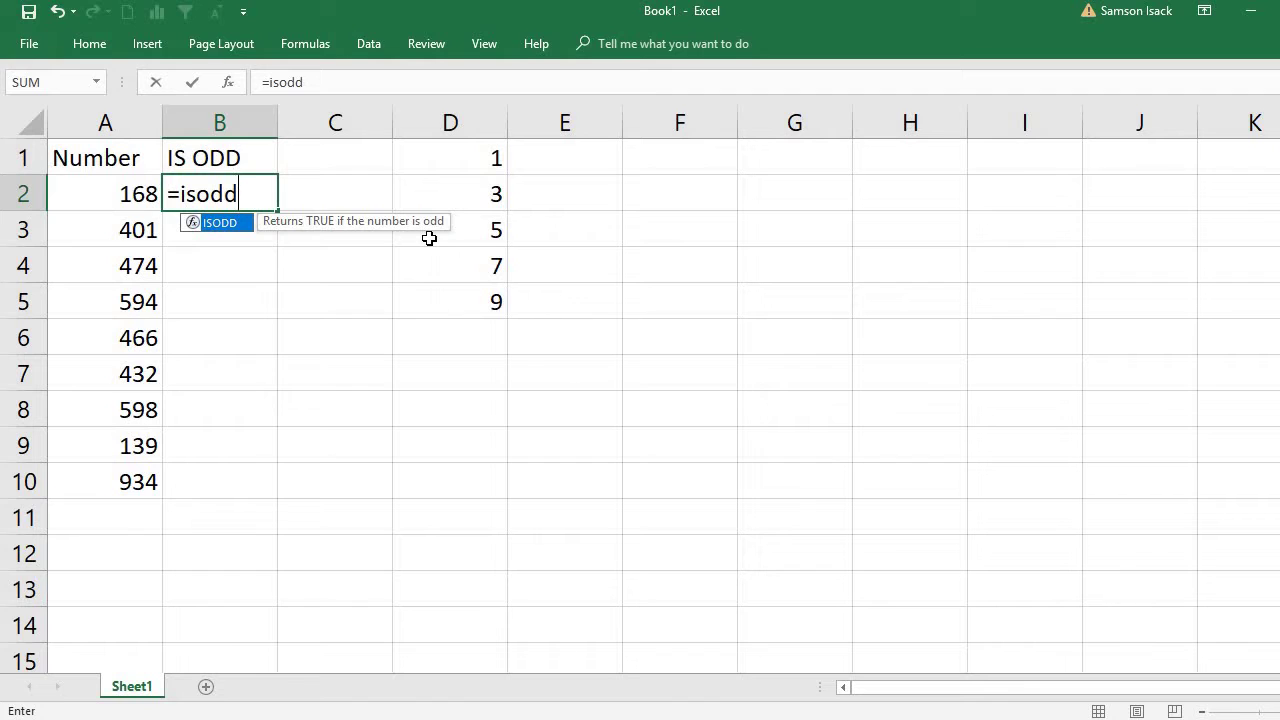
Step: Clear the unfinished ISODD formula from cell B2
key(BackSpace)
key(BackSpace)
key(BackSpace)
key(BackSpace)
key(BackSpace)
key(BackSpace)
Step: Examine the odd digits listed in D1:D5 and compare them with the last digit of the number in A2
click(455, 162)
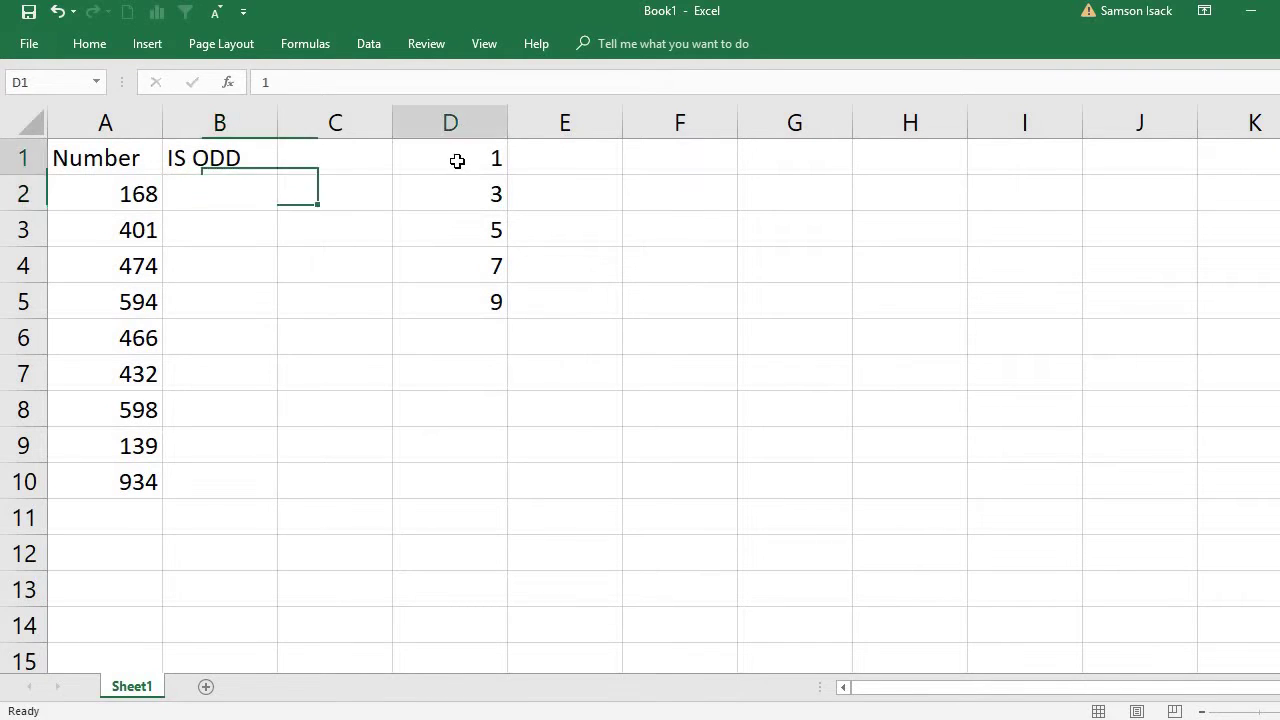
click(441, 200)
click(430, 228)
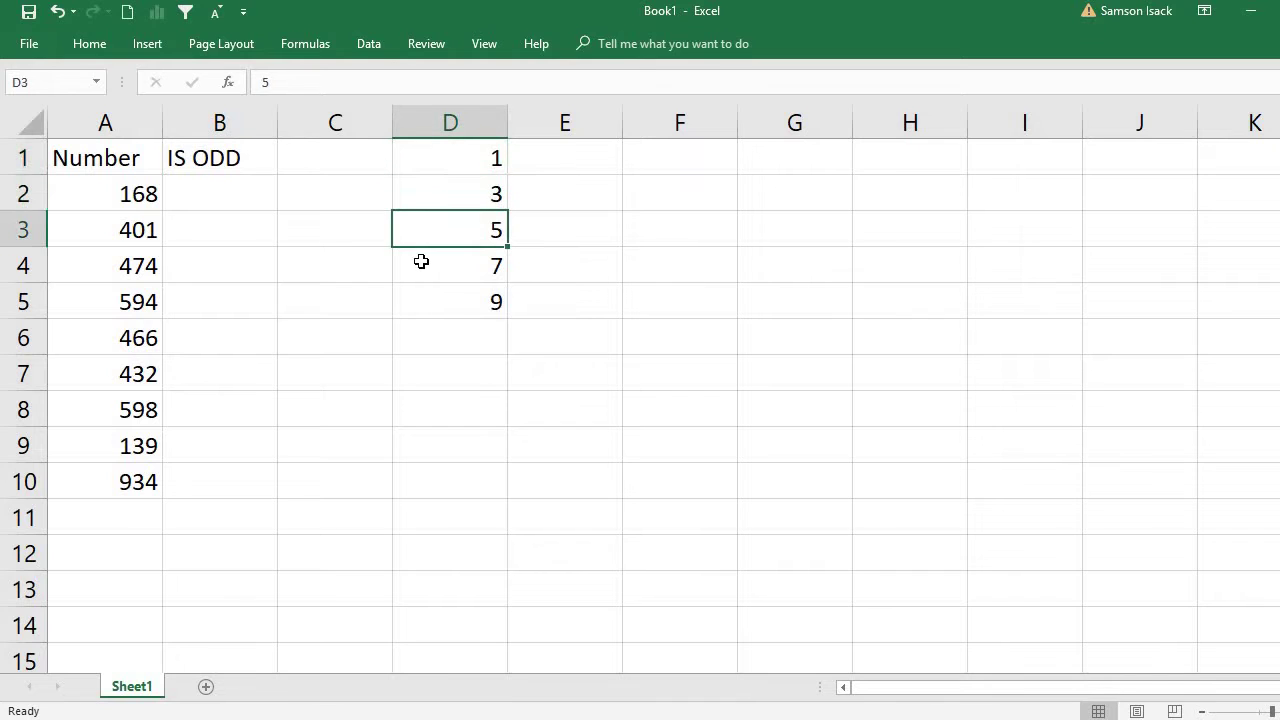
click(435, 264)
click(466, 312)
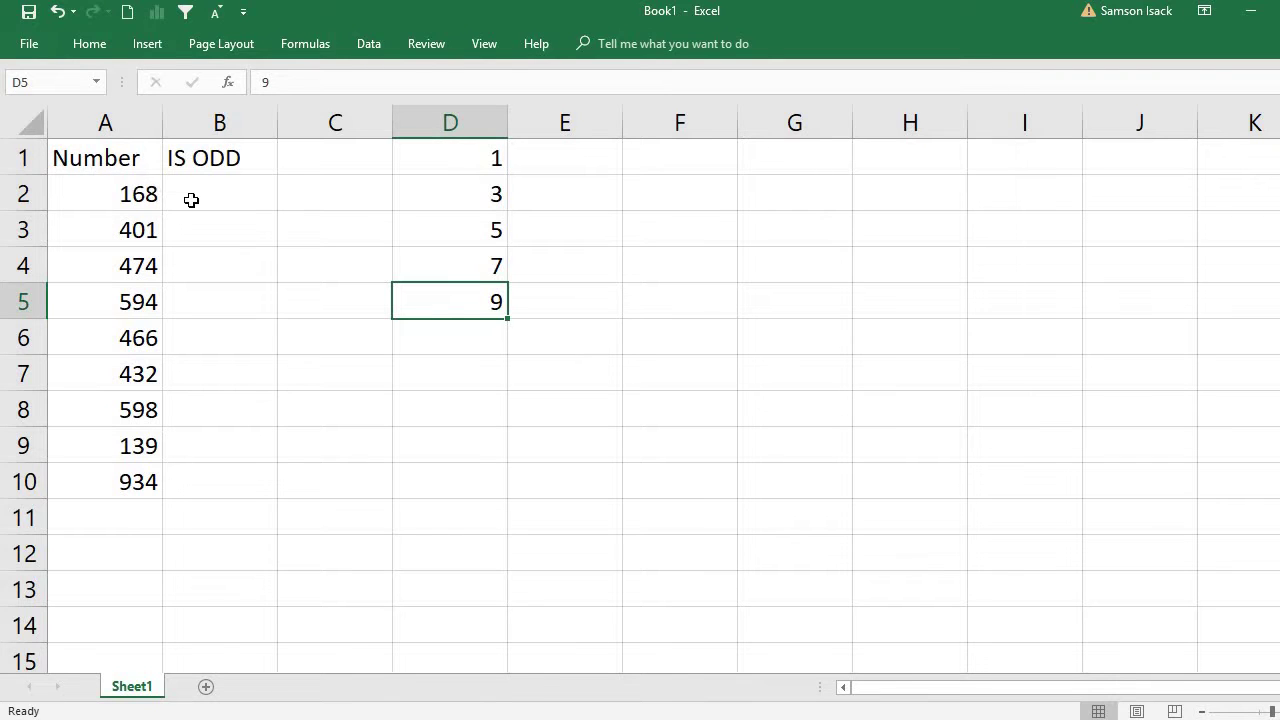
click(478, 161)
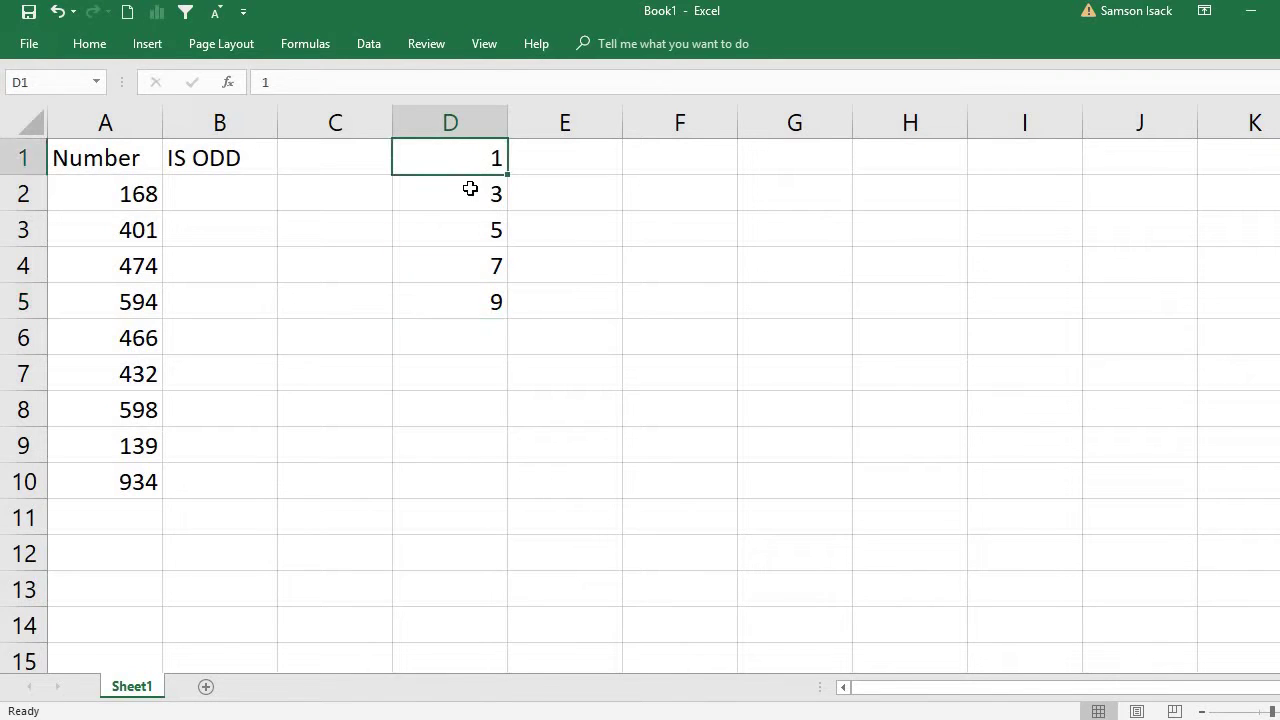
click(471, 190)
click(474, 234)
key(Down)
key(Down)
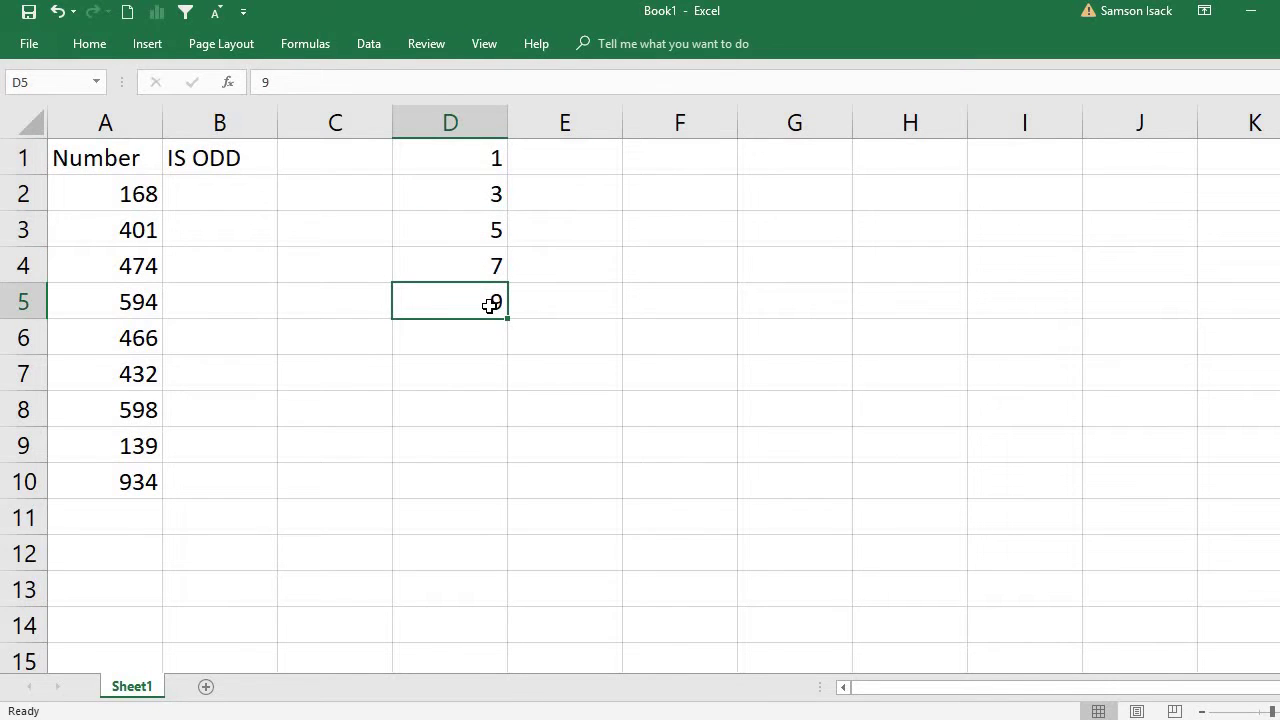
click(192, 202)
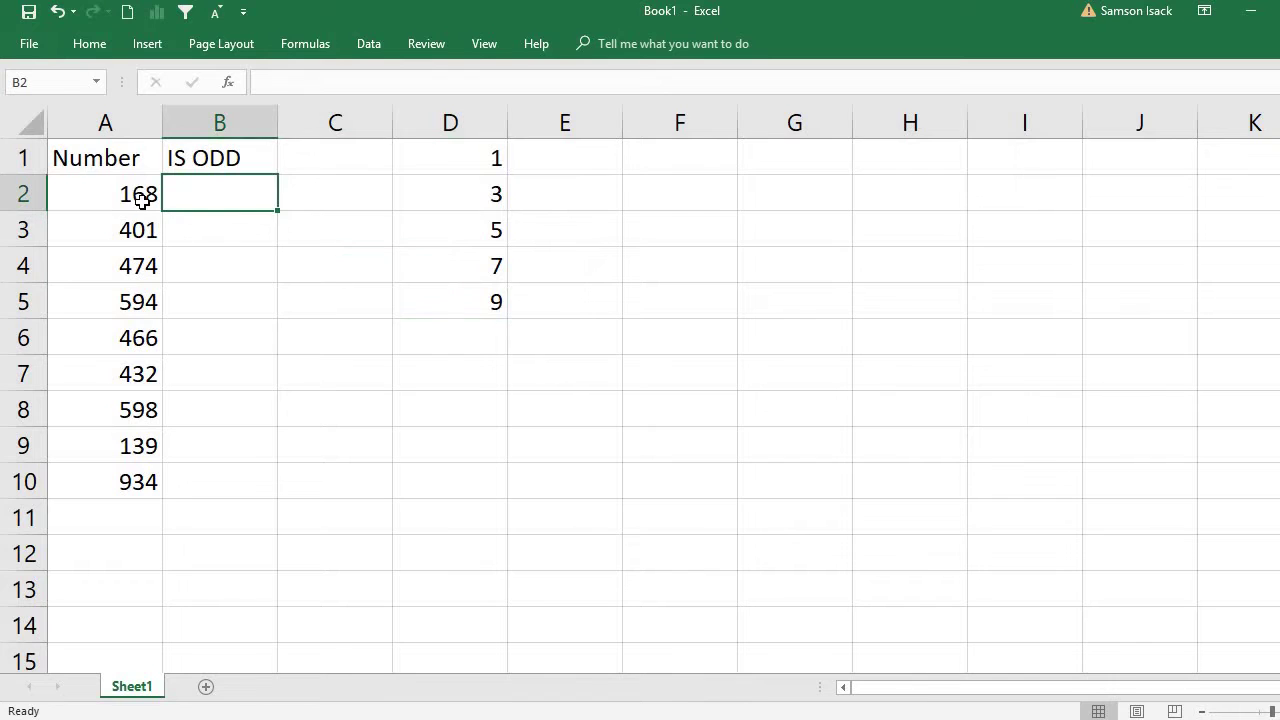
click(142, 200)
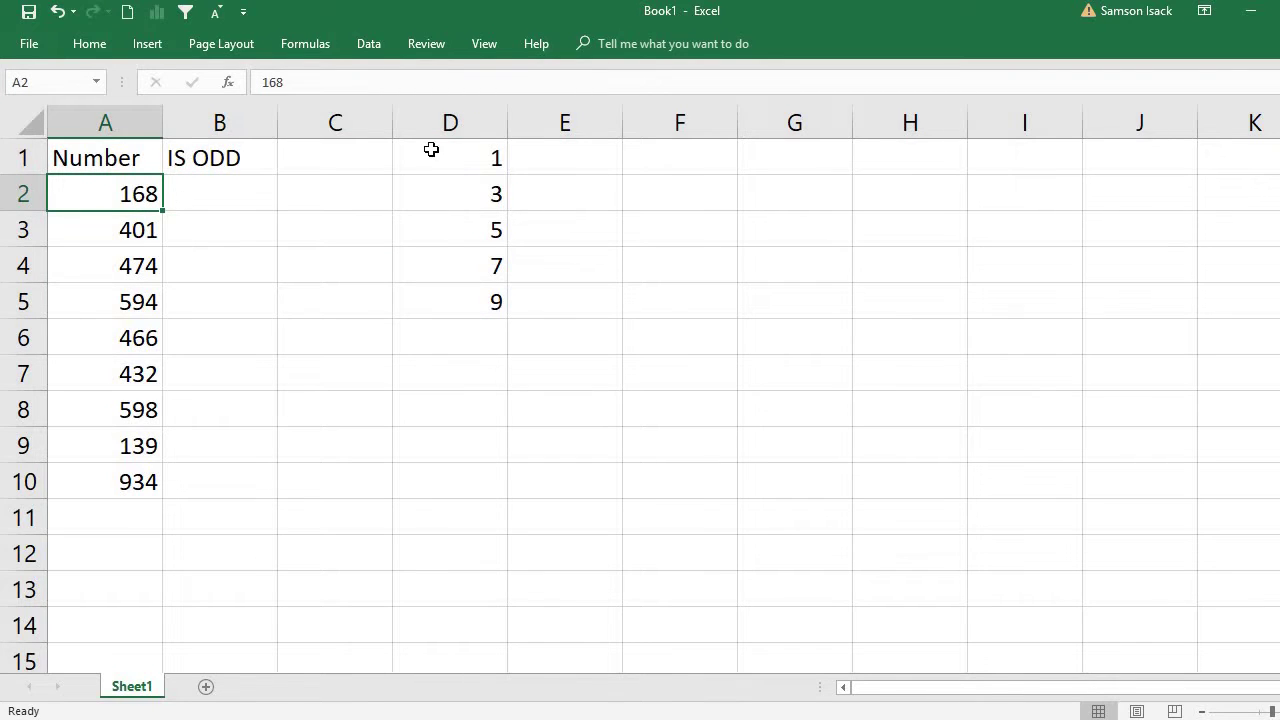
drag(433, 155, 445, 302)
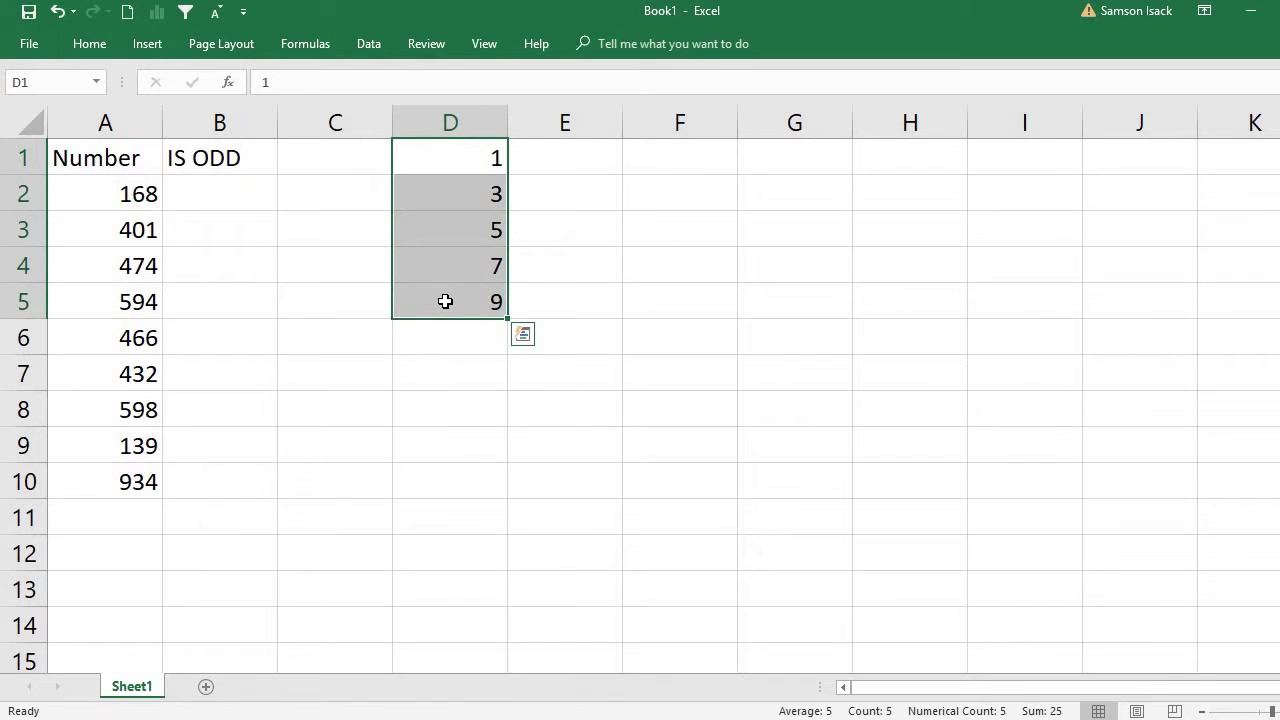
click(153, 196)
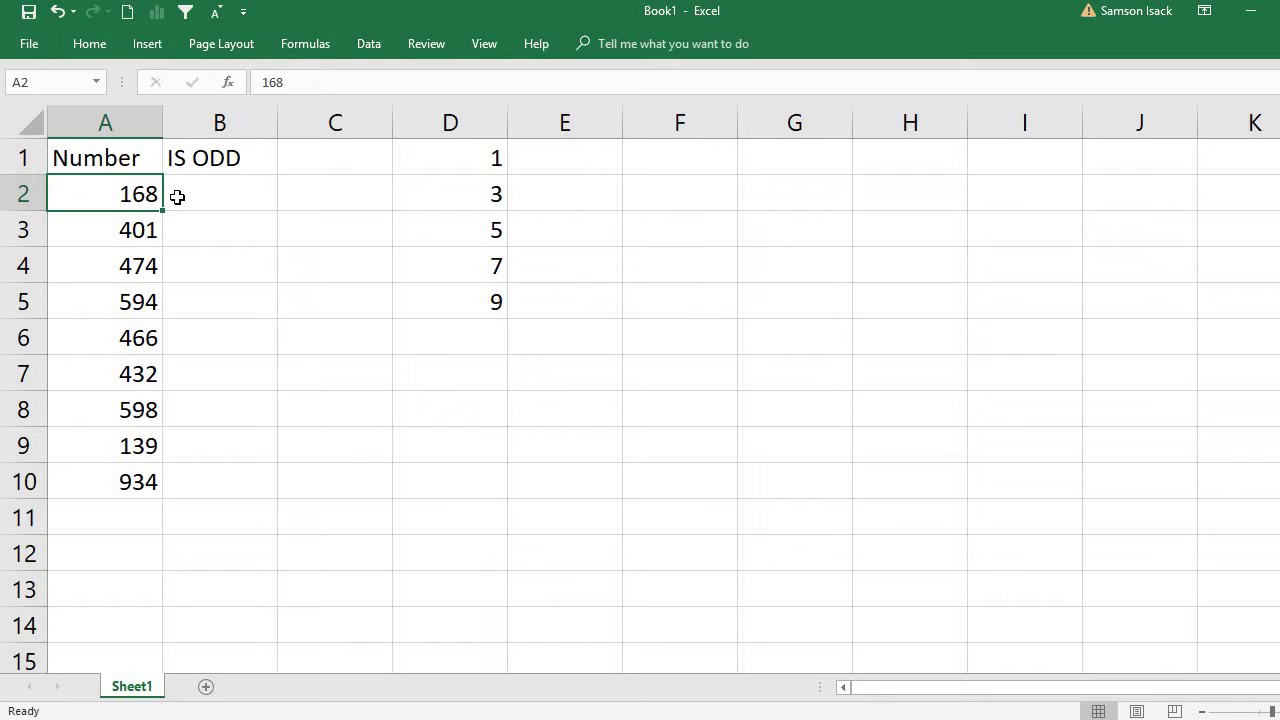
Step: Enter the formula =ISODD(A2) in cell B2 to test whether the first number is odd
click(178, 197)
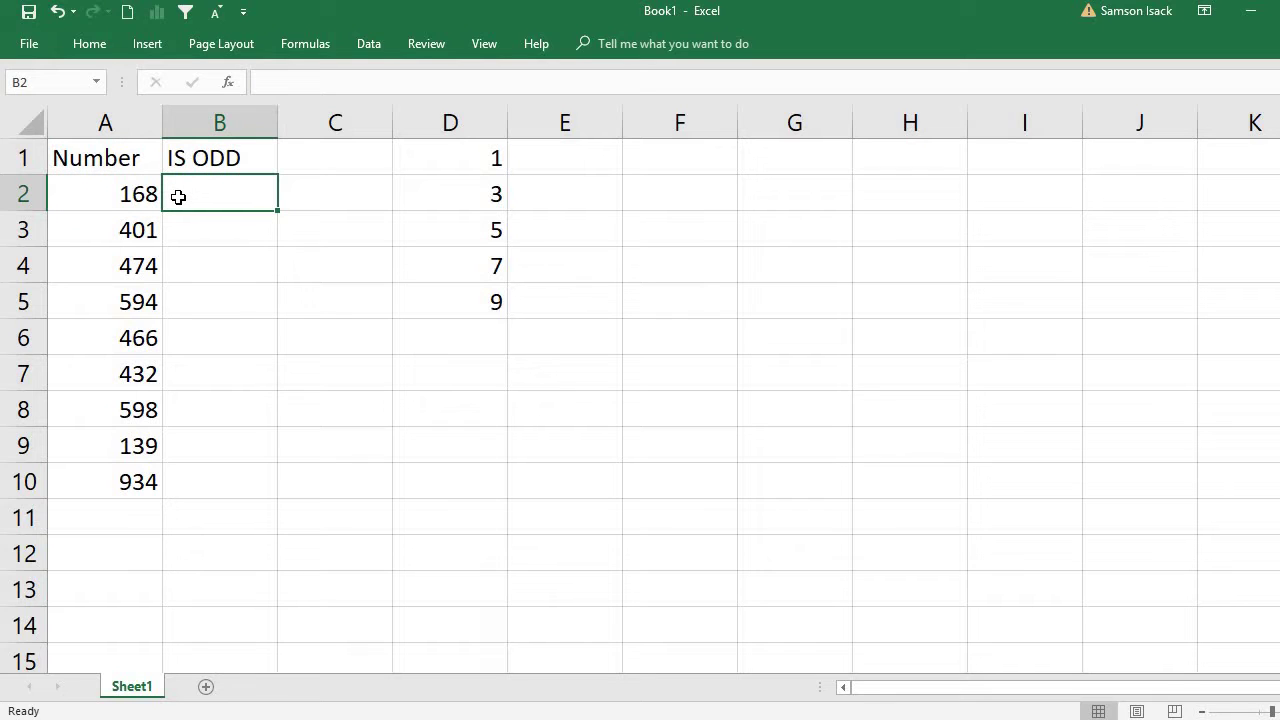
text(=)
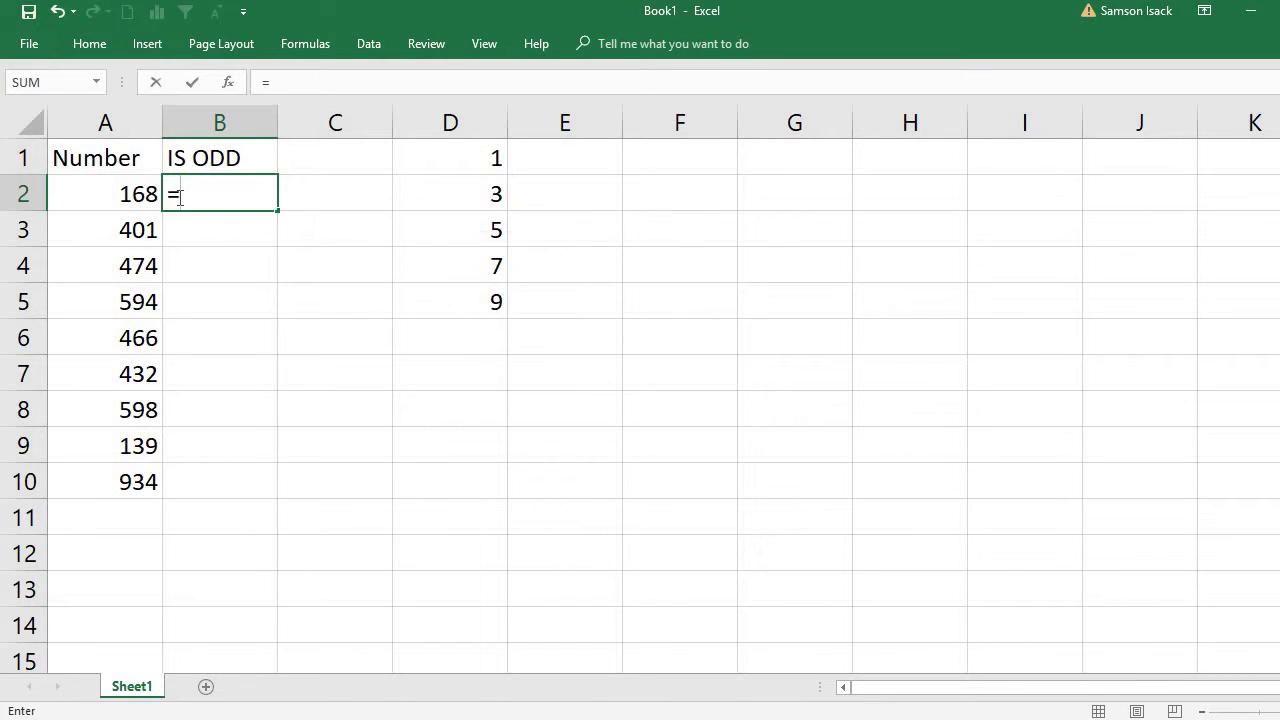
text(isodd)
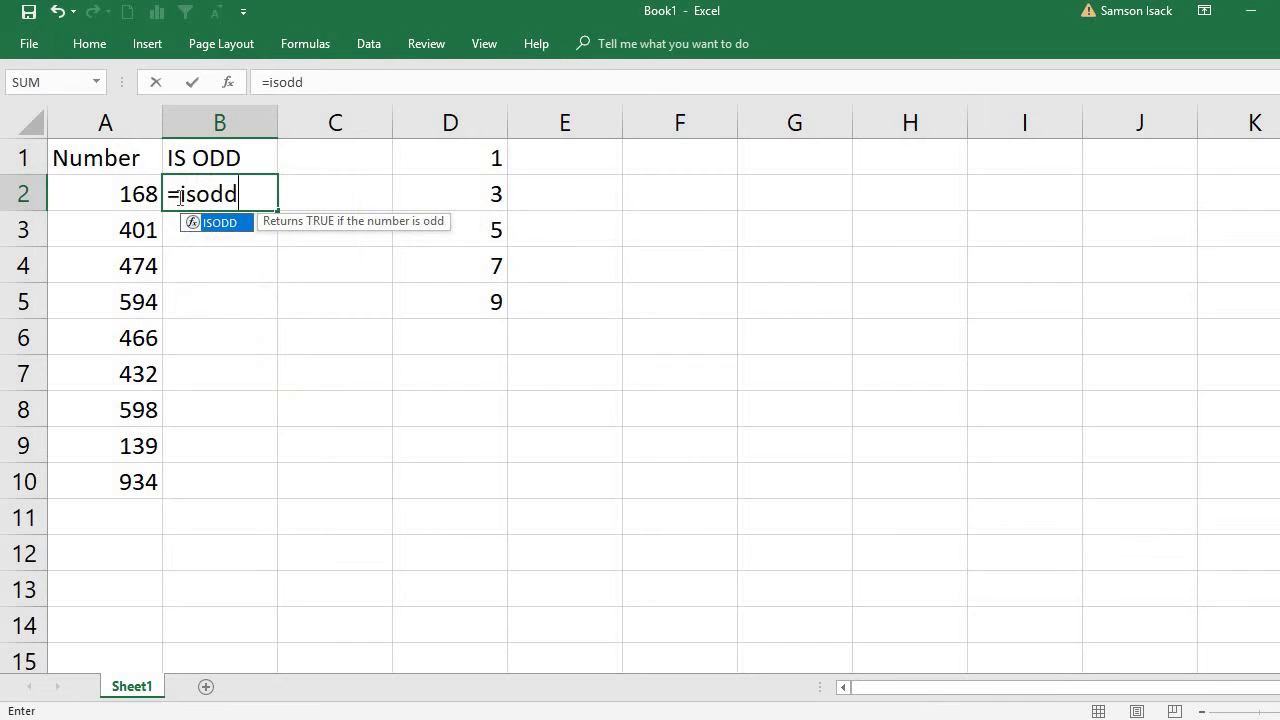
text(()
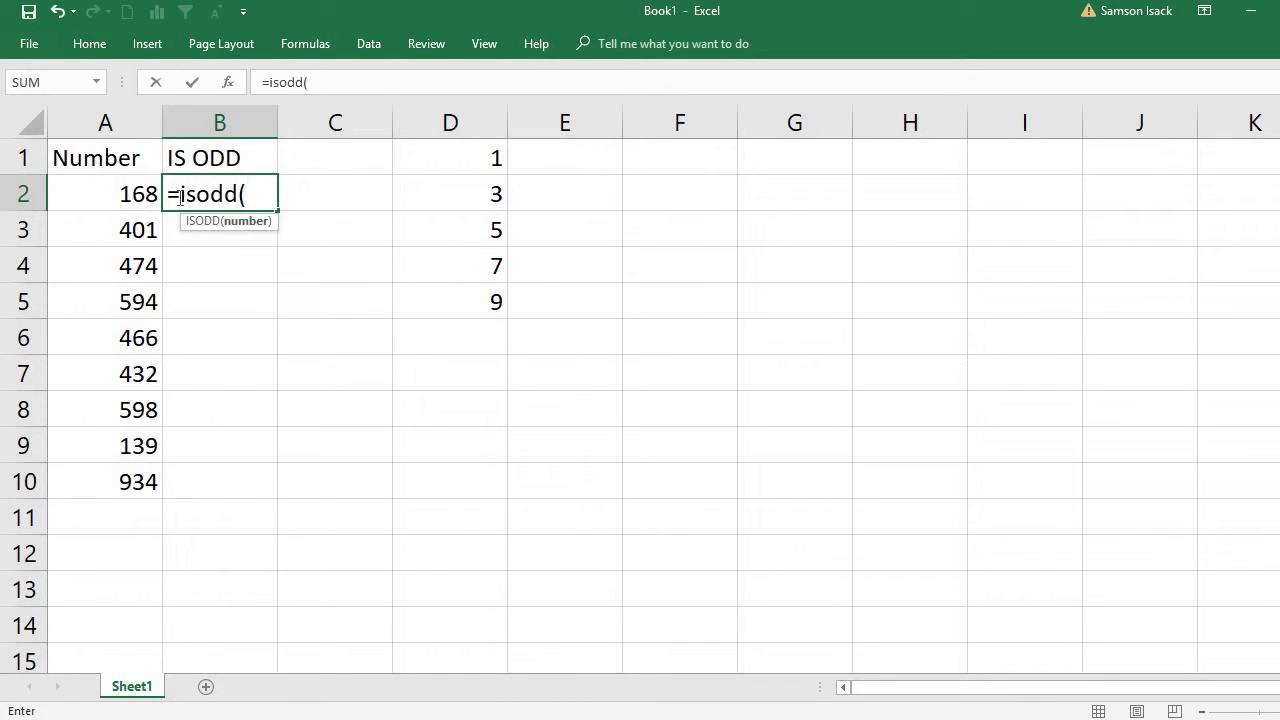
click(136, 194)
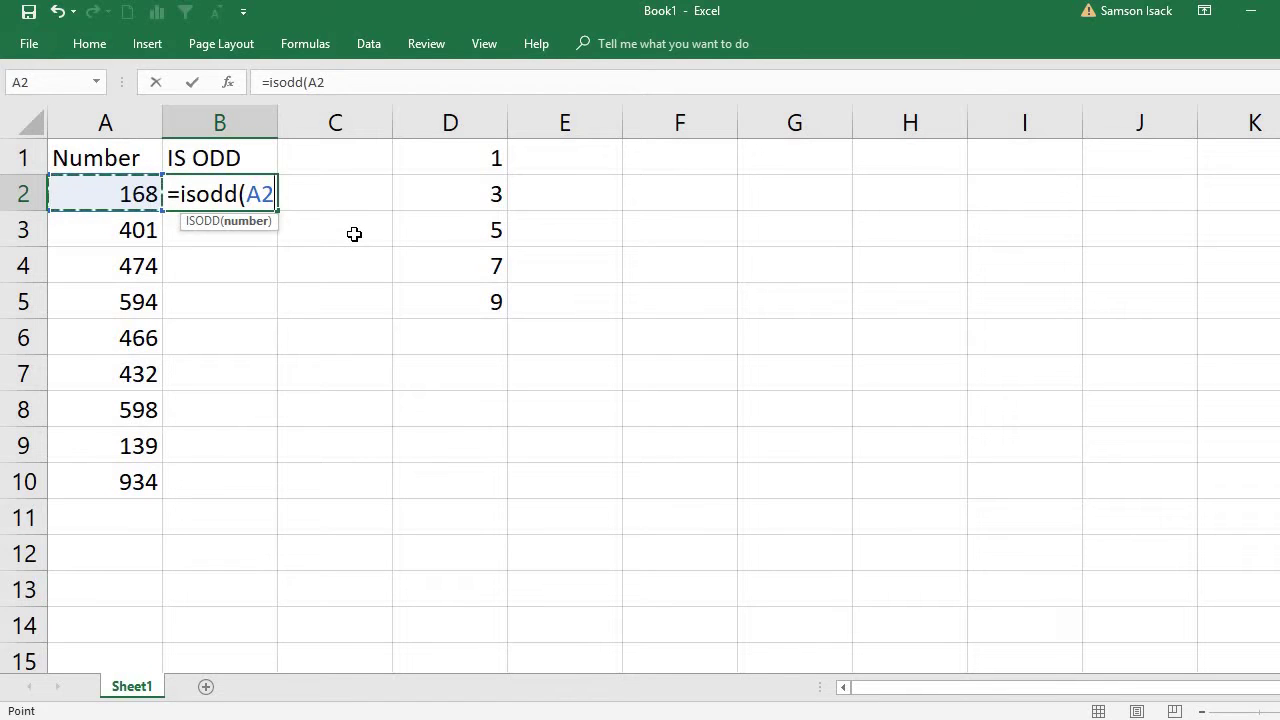
text())
key(Return)
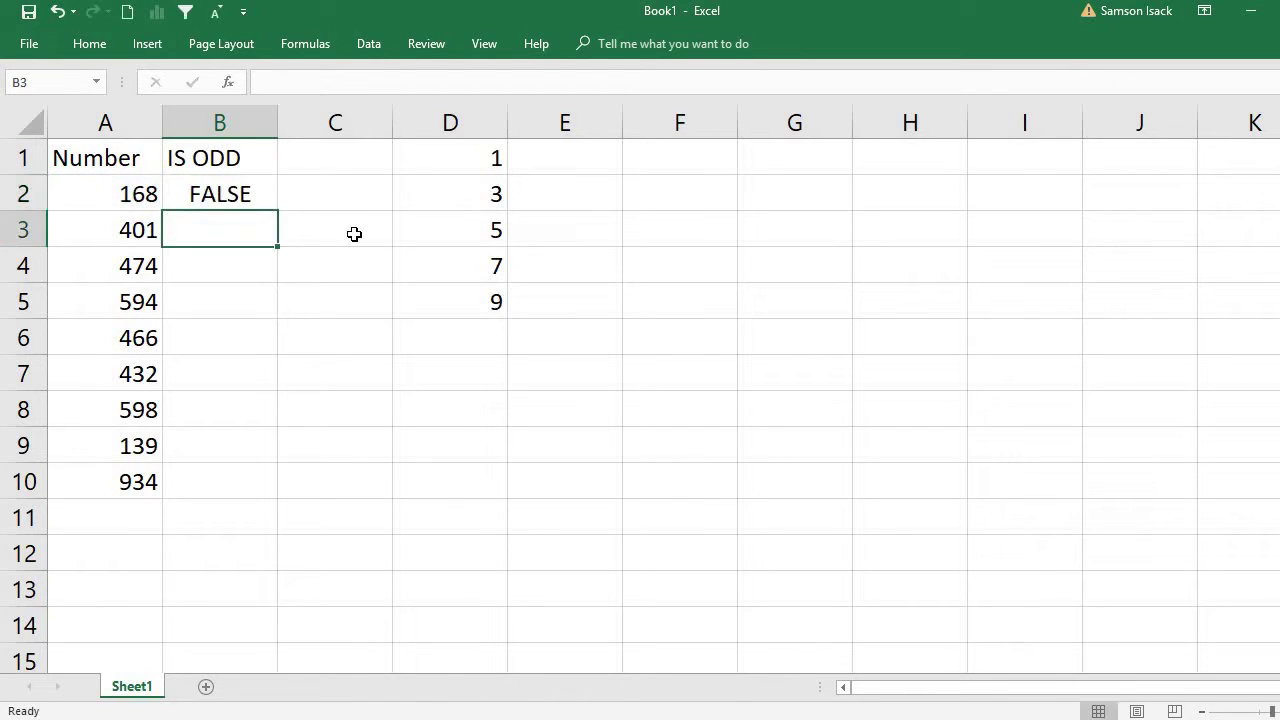
Step: Copy the ISODD formula from B2 down through B4
click(264, 196)
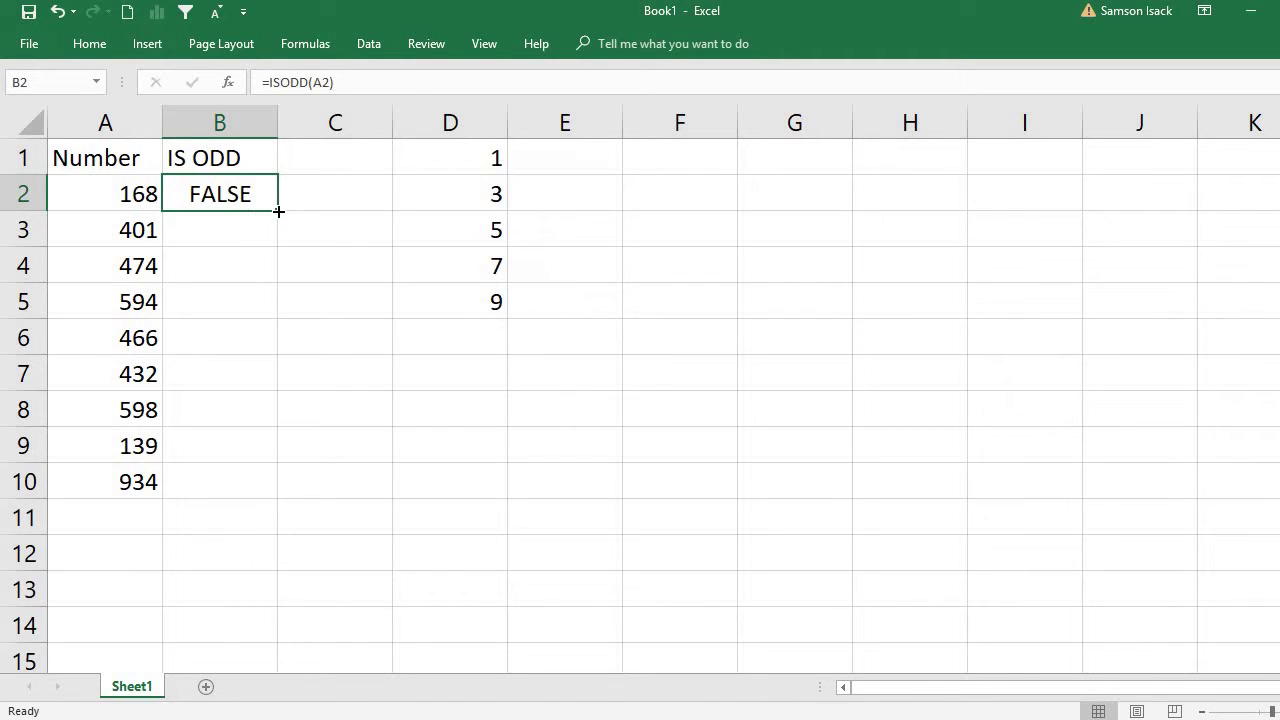
drag(278, 212, 262, 242)
click(256, 232)
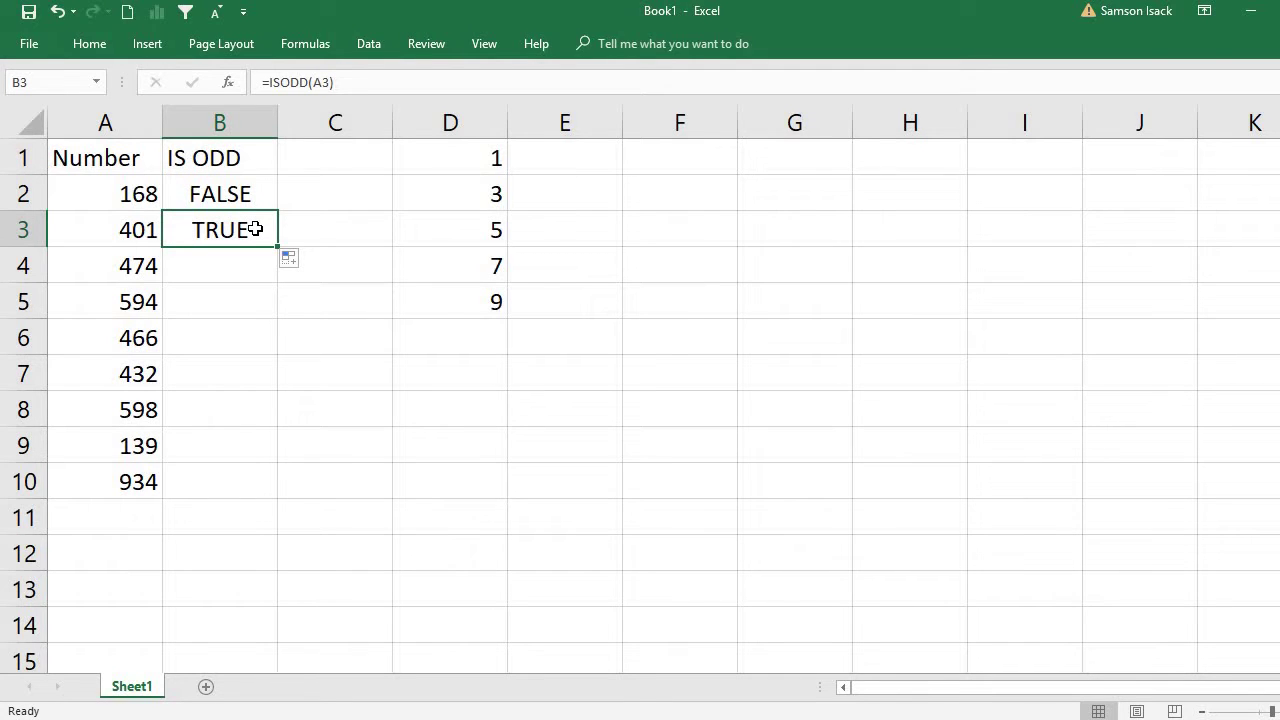
click(486, 164)
click(182, 230)
drag(275, 250, 237, 269)
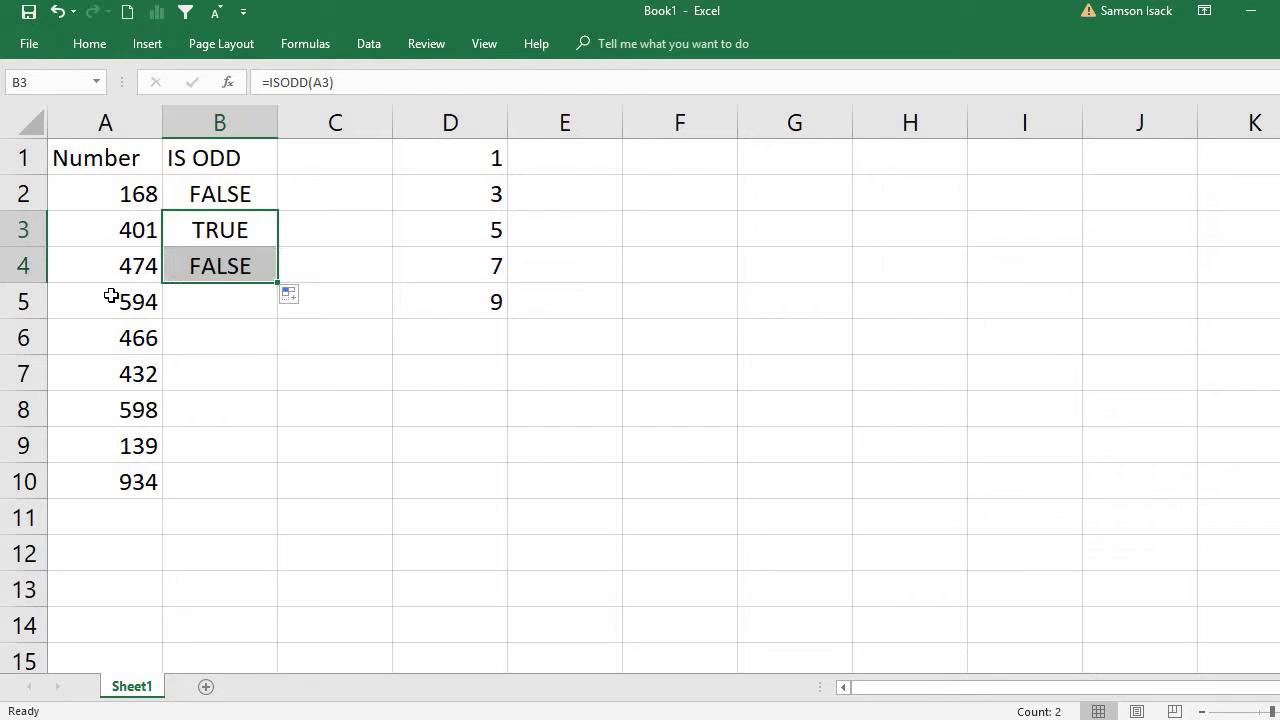
Step: Fill the ISODD formula from B4 down to B10 to test the remaining numbers in column A
click(223, 261)
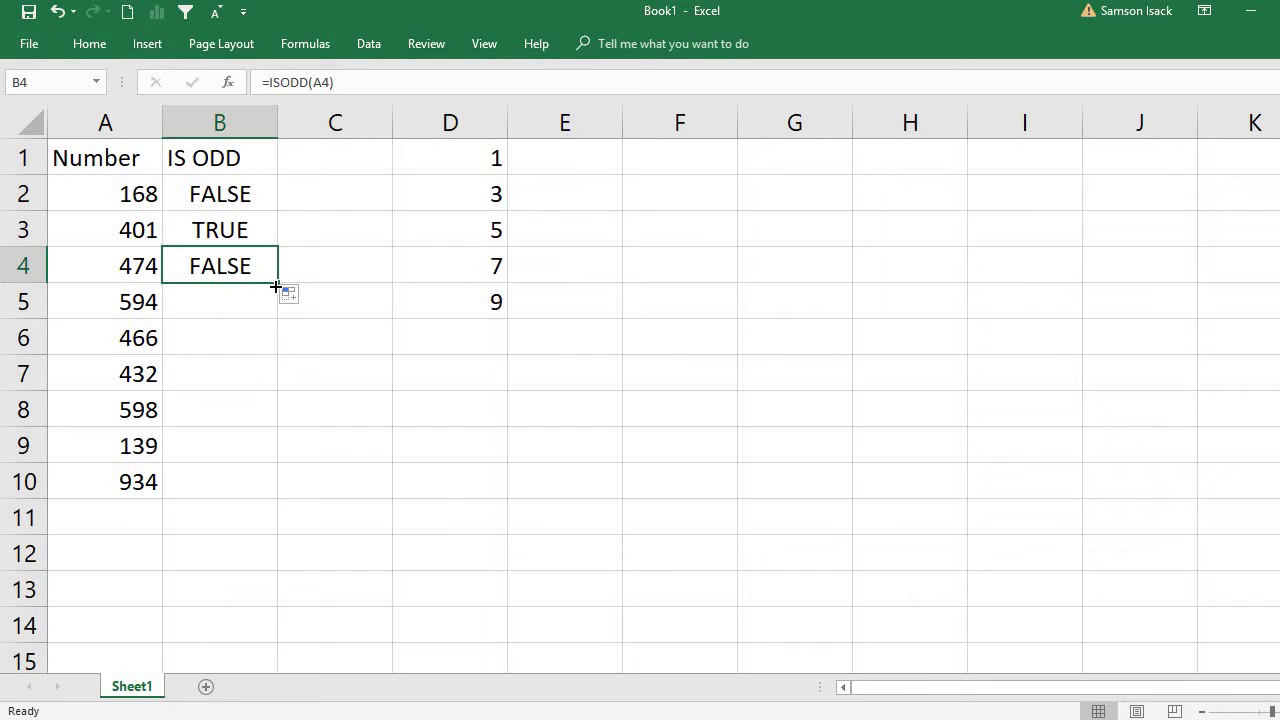
drag(276, 288, 264, 385)
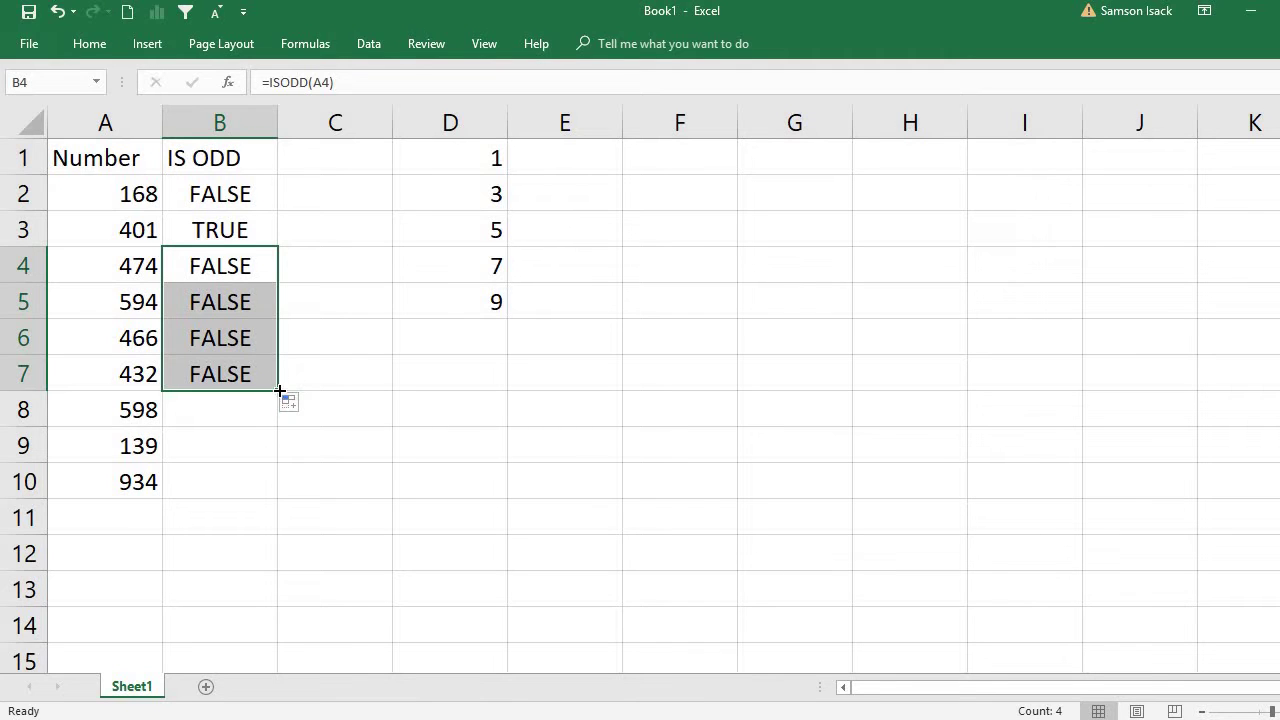
drag(280, 391, 271, 419)
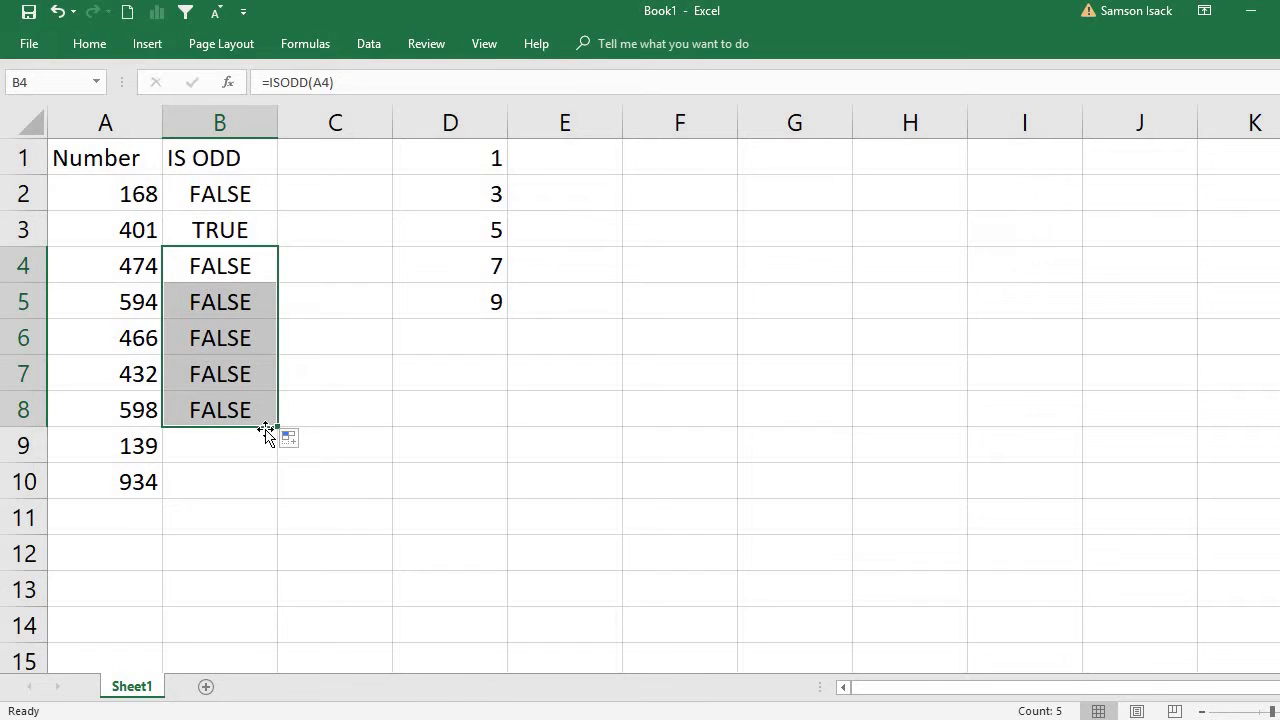
drag(275, 425, 158, 507)
click(223, 480)
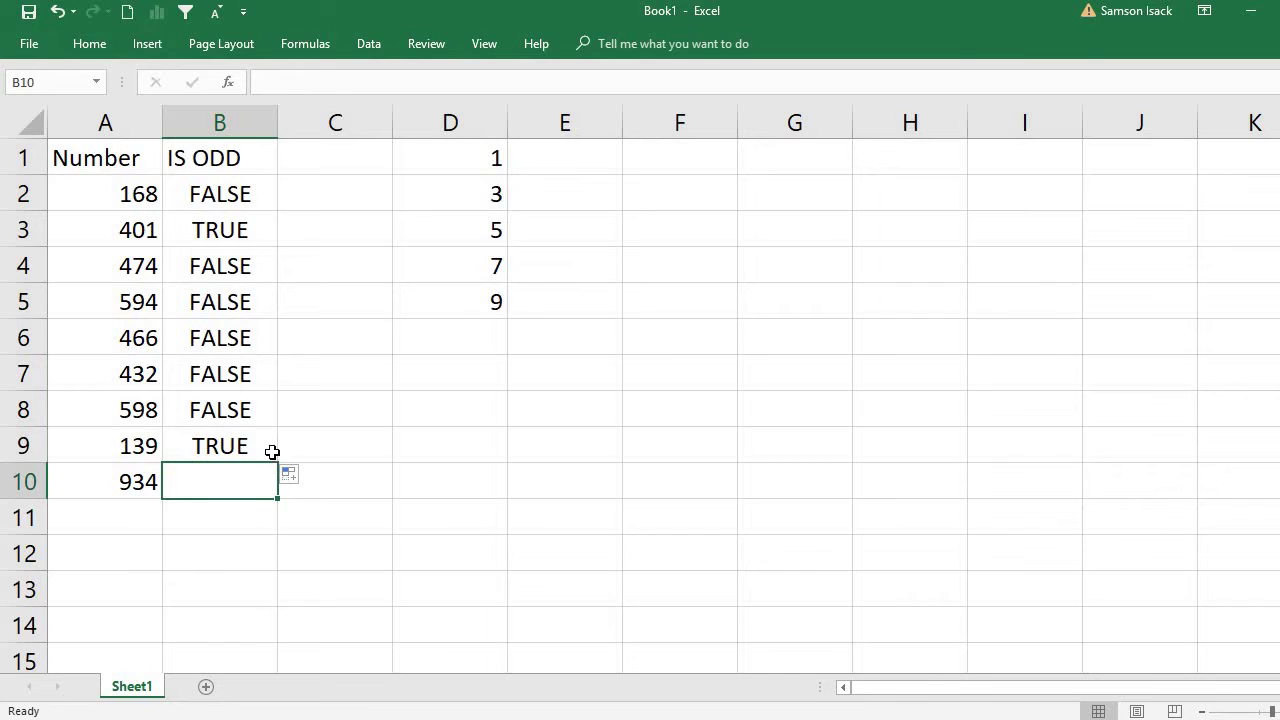
click(271, 451)
drag(277, 465, 255, 492)
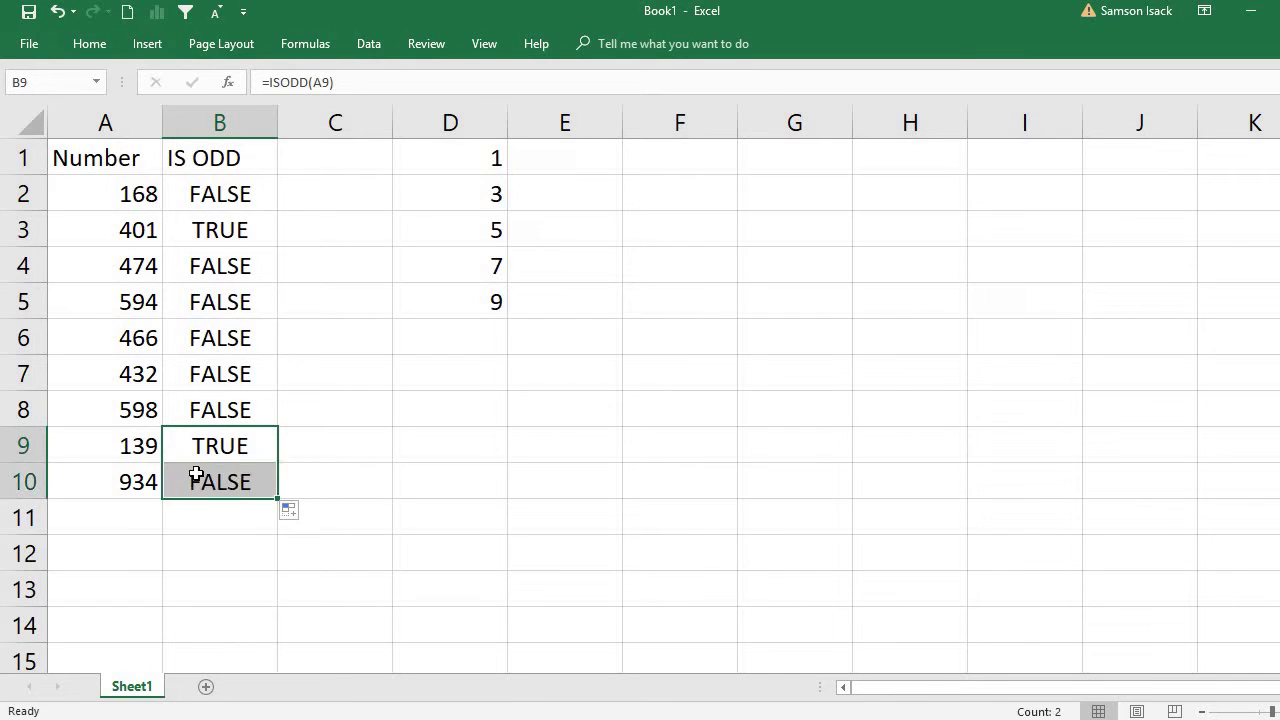
click(229, 486)
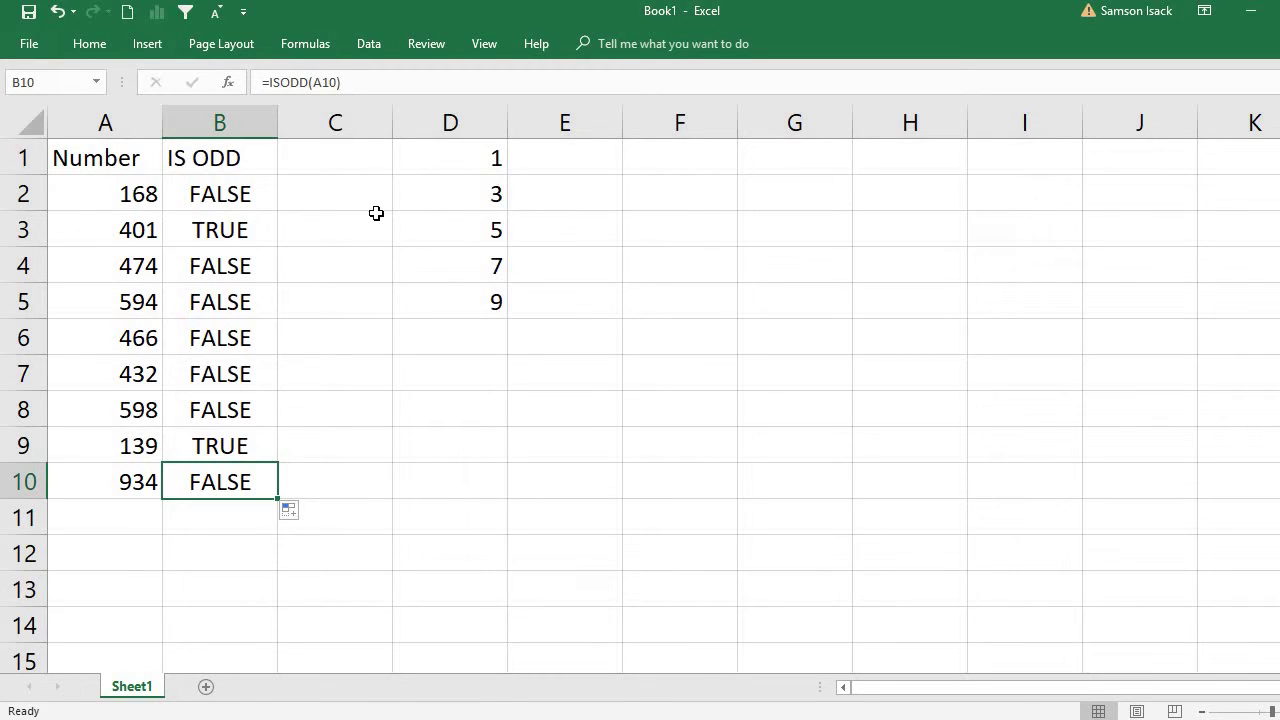
Step: Examine the empty cells of column F, focusing on odd-numbered rows 1, 3 and 5
click(678, 122)
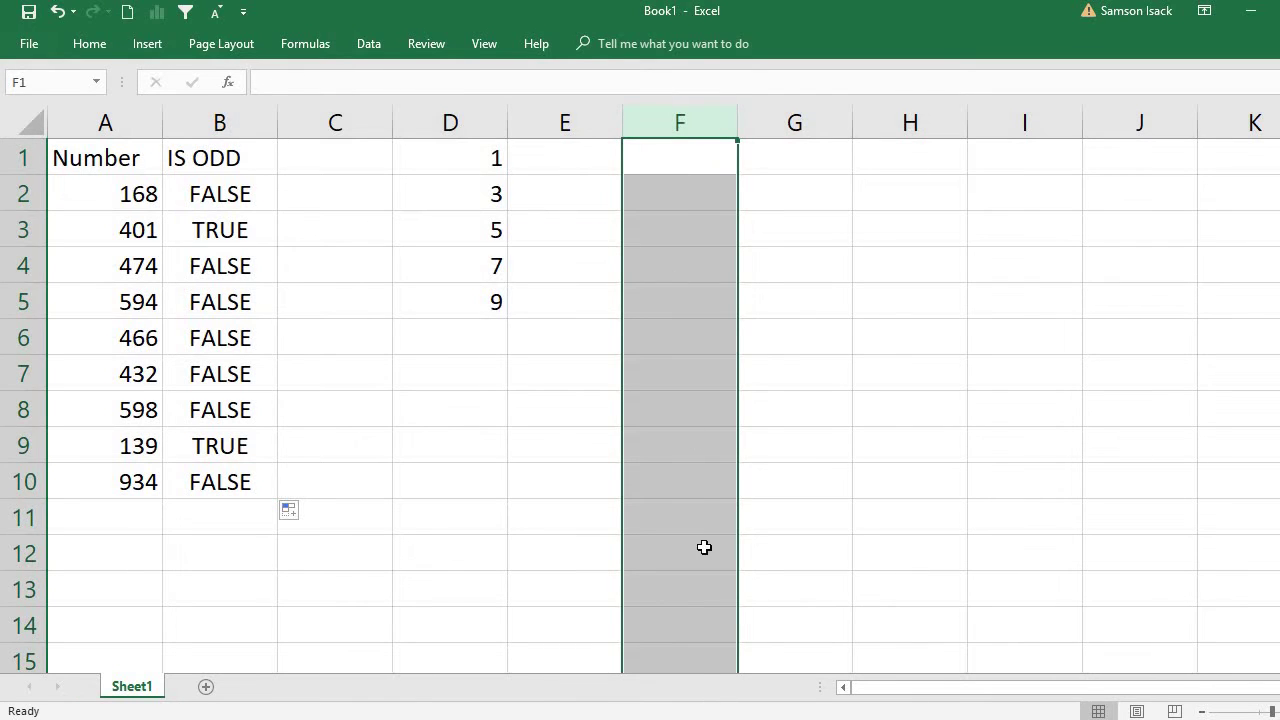
click(680, 156)
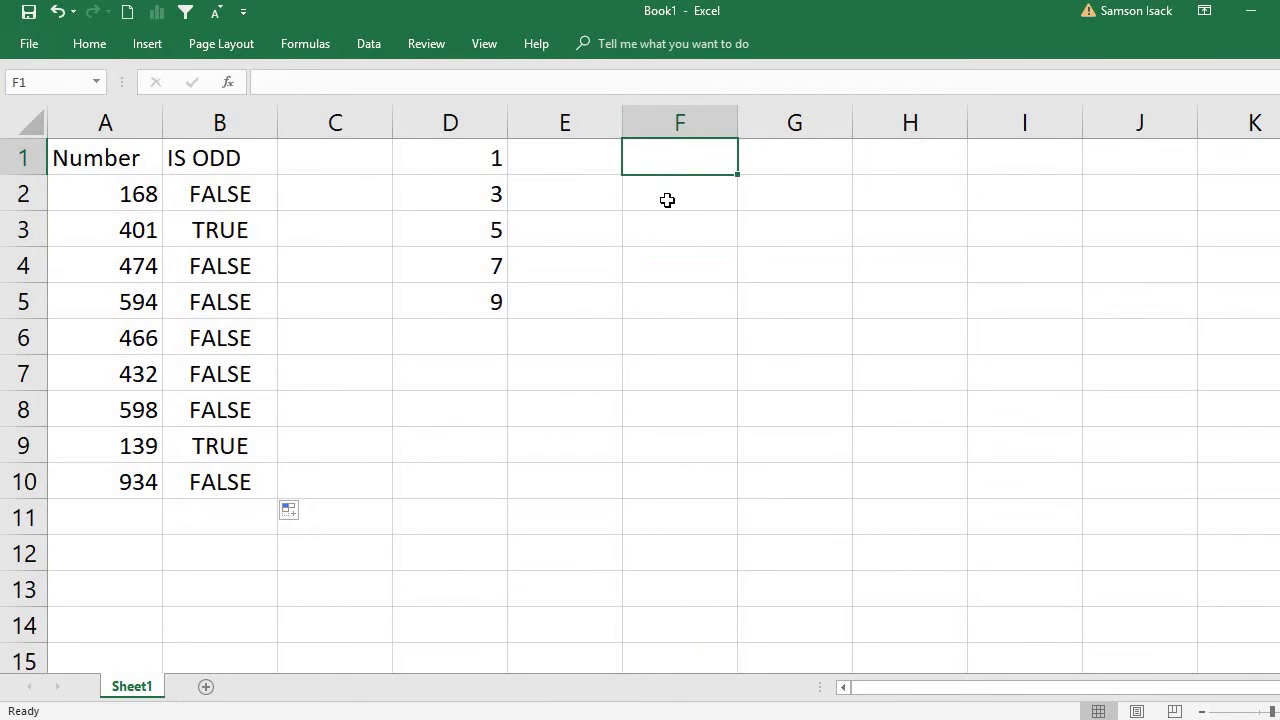
click(666, 198)
click(690, 149)
click(676, 232)
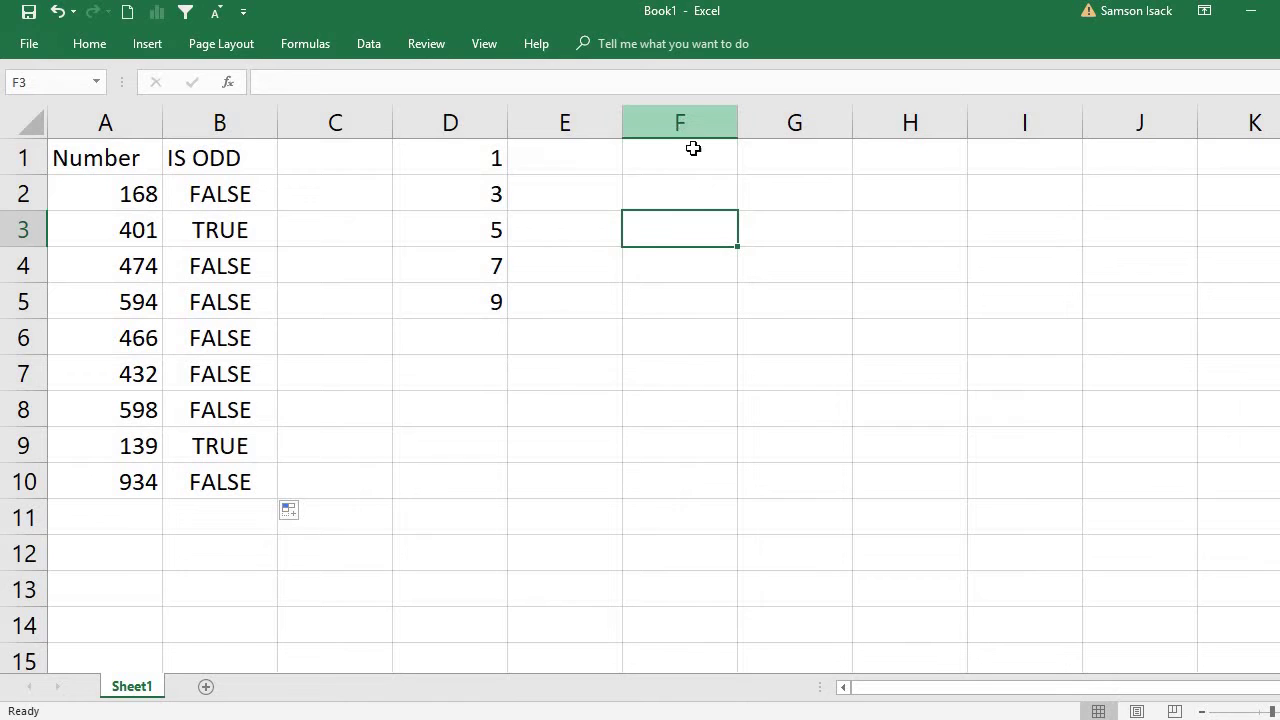
click(696, 161)
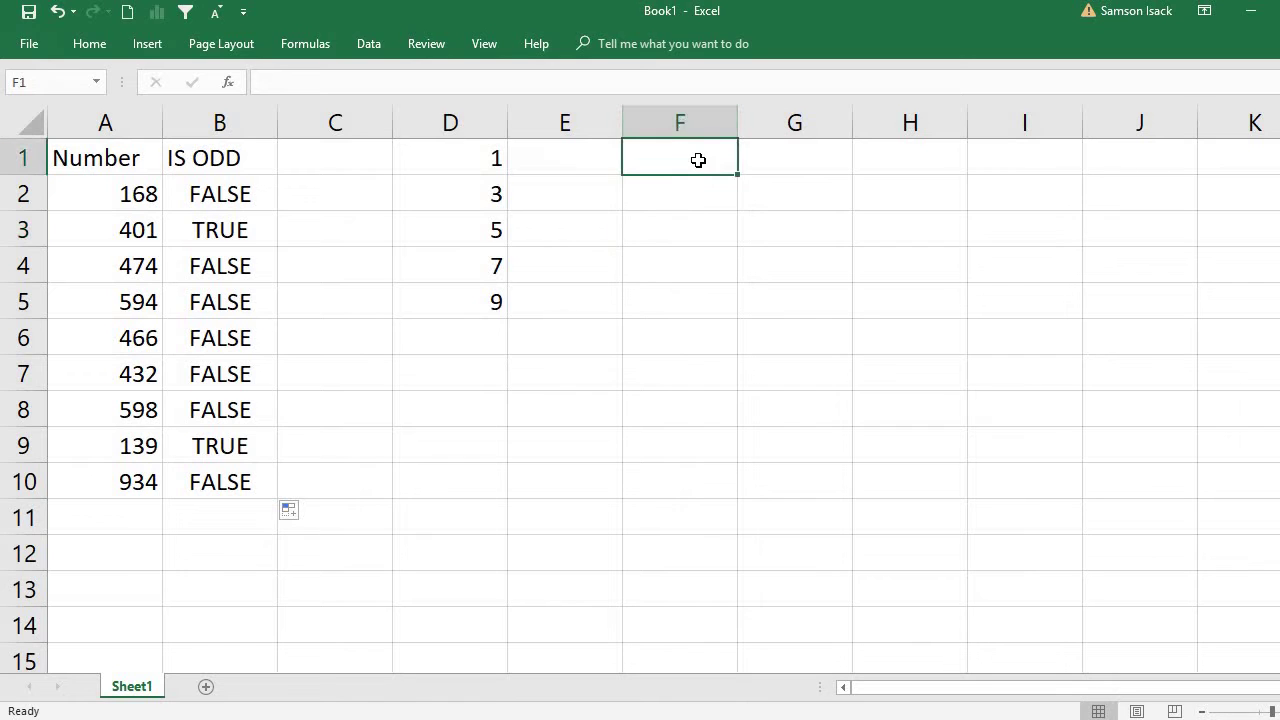
click(680, 236)
click(684, 309)
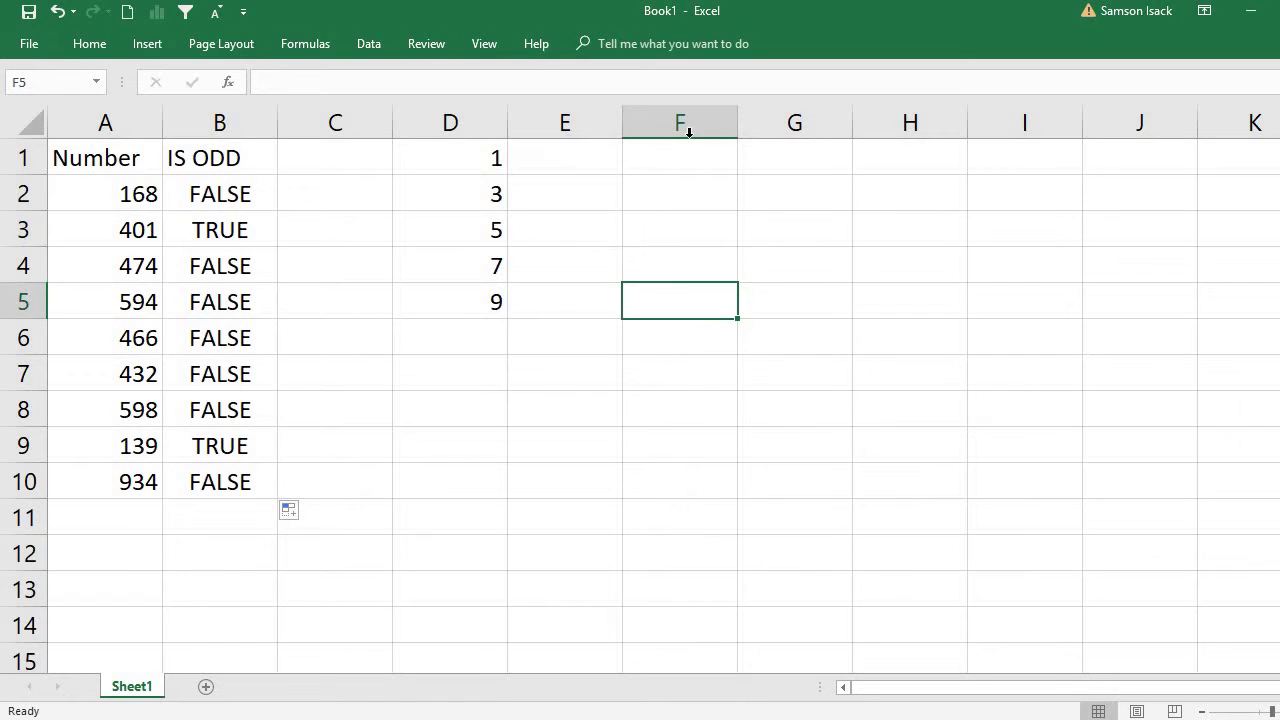
Step: Enter the formula =ROW() in cell G1 to return its row number
click(798, 154)
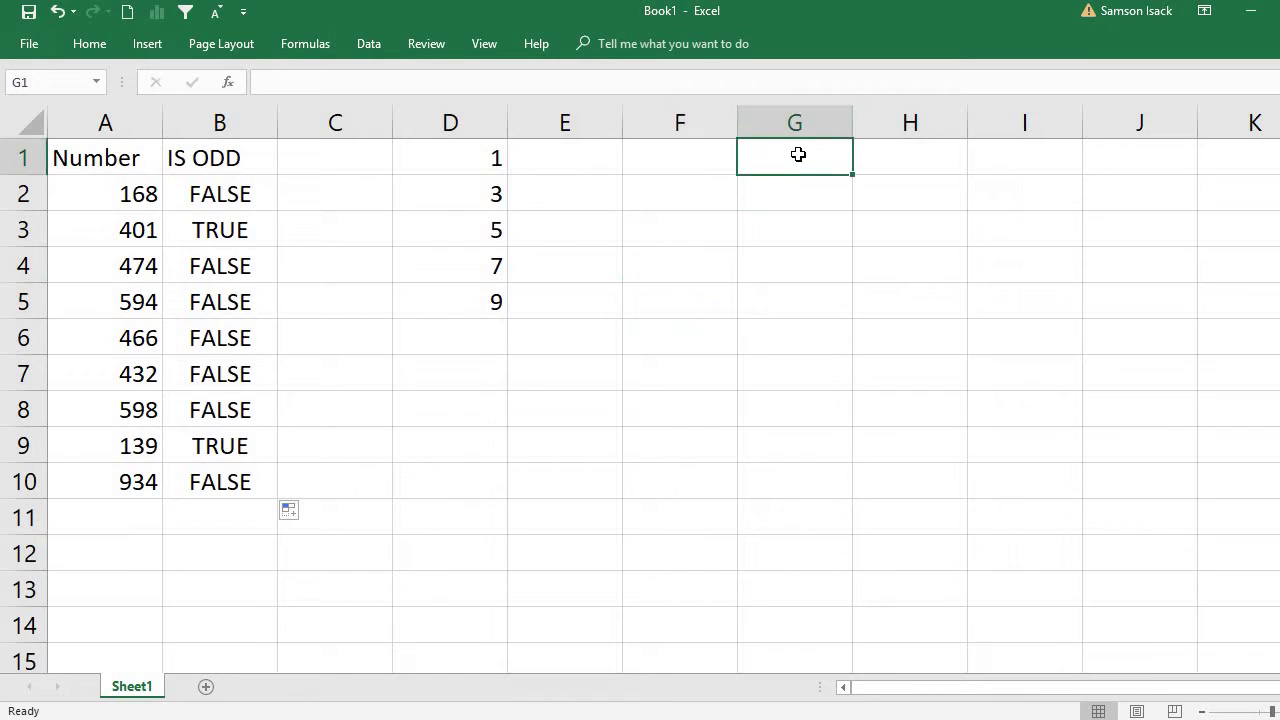
double_click(800, 155)
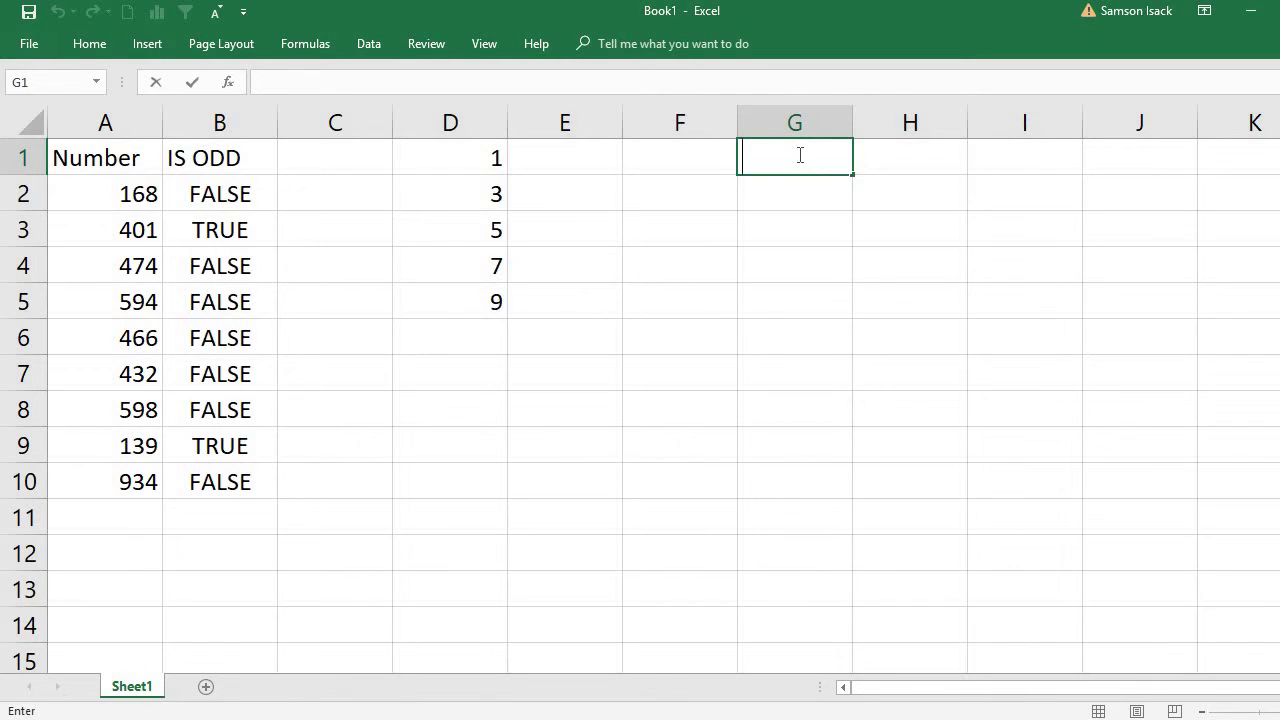
text(=row)
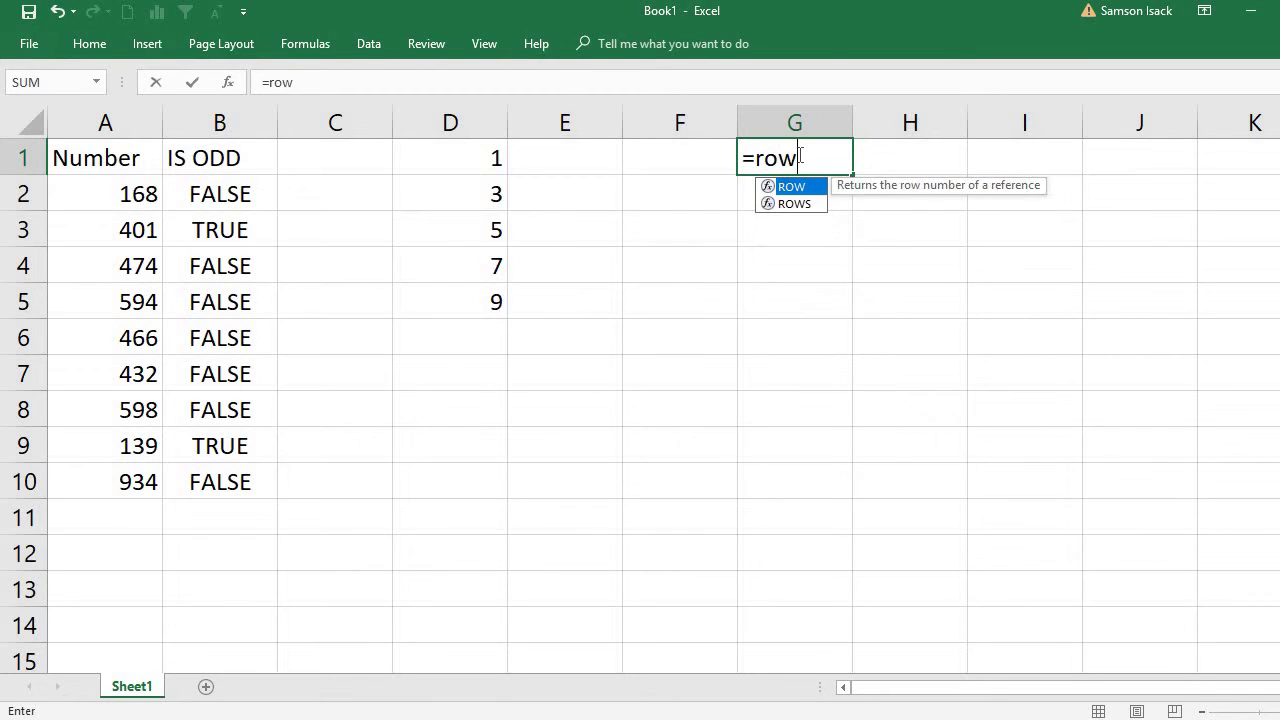
text(())
key(Return)
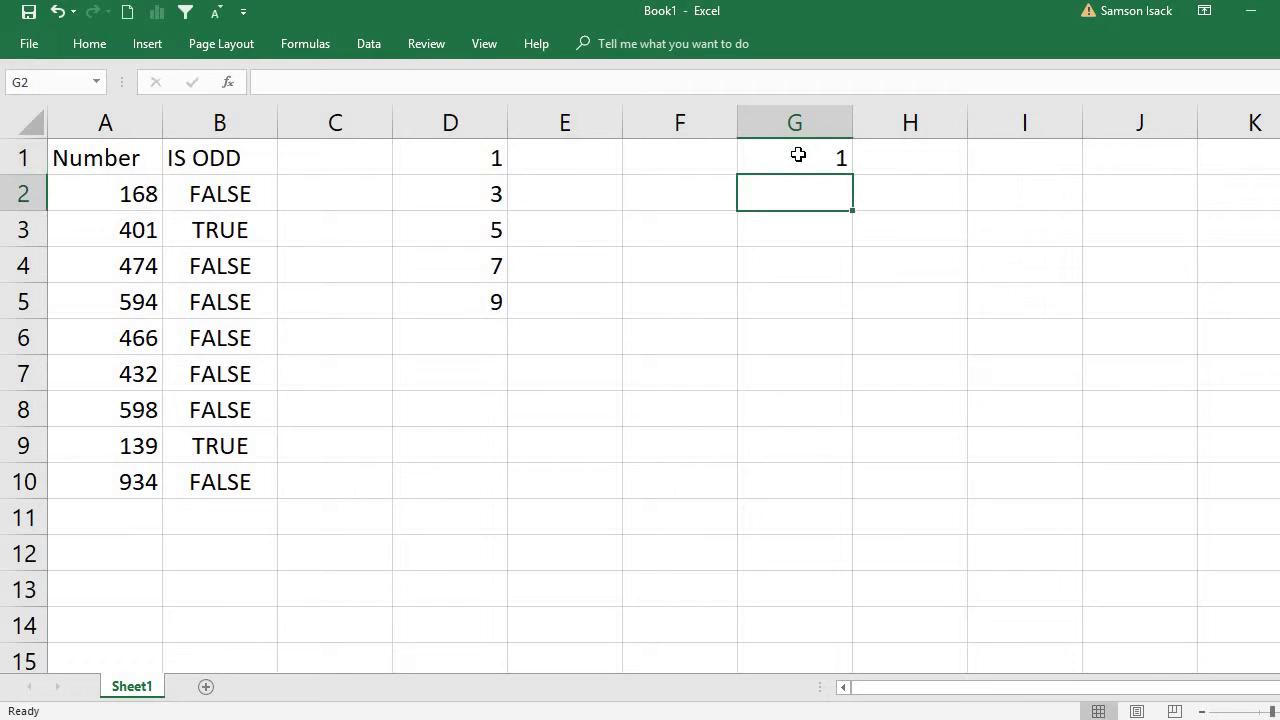
Step: Fill the ROW formula from G1 down to G2 and compare both cells with their row headings
click(798, 155)
mouse_move(851, 176)
mouse_down()
mouse_move(844, 227)
mouse_move(844, 200)
mouse_up()
click(686, 163)
drag(23, 157, 818, 151)
click(776, 166)
click(24, 196)
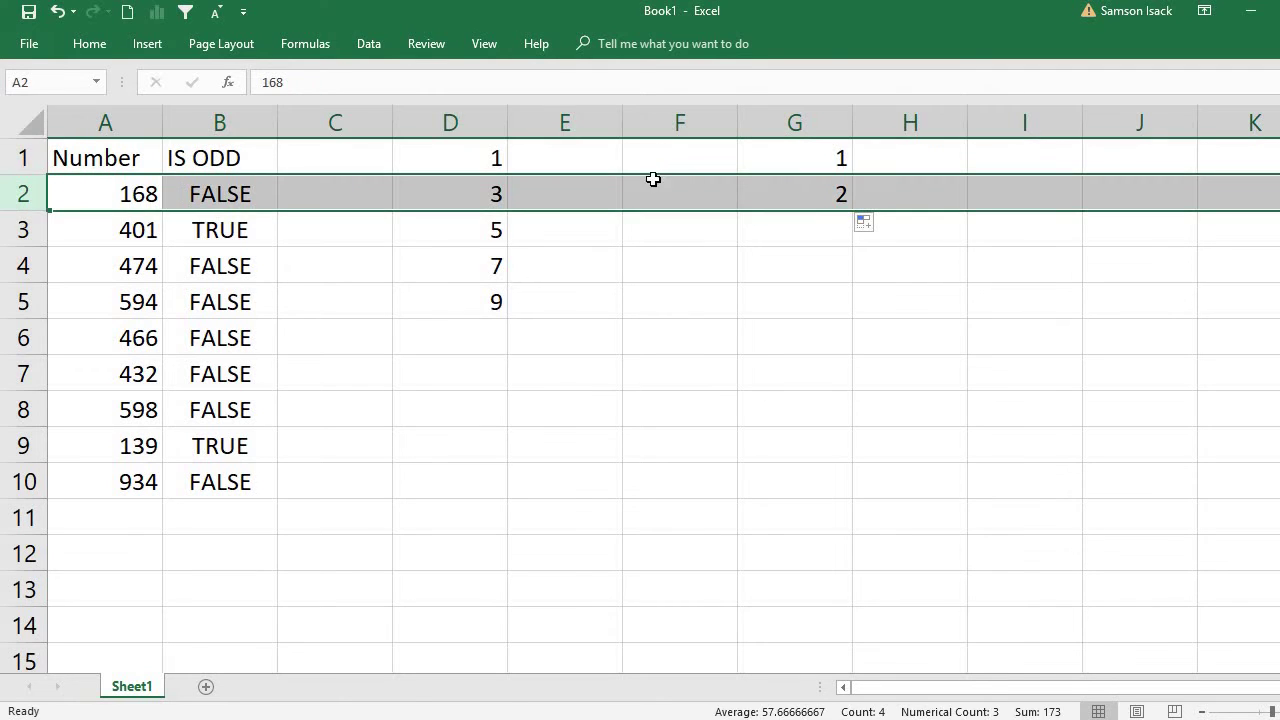
click(800, 186)
click(800, 156)
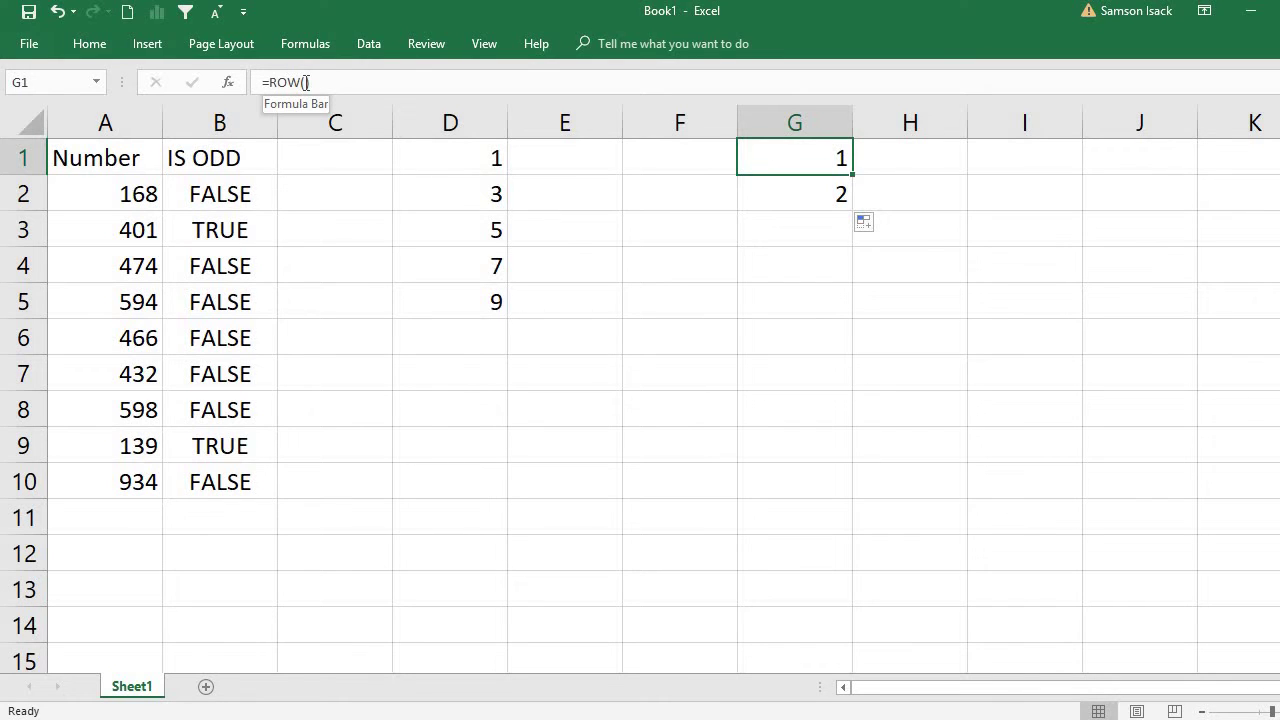
Step: Review the formula in cell G1, keep it as =ROW(), and fill it down to G12
double_click(814, 161)
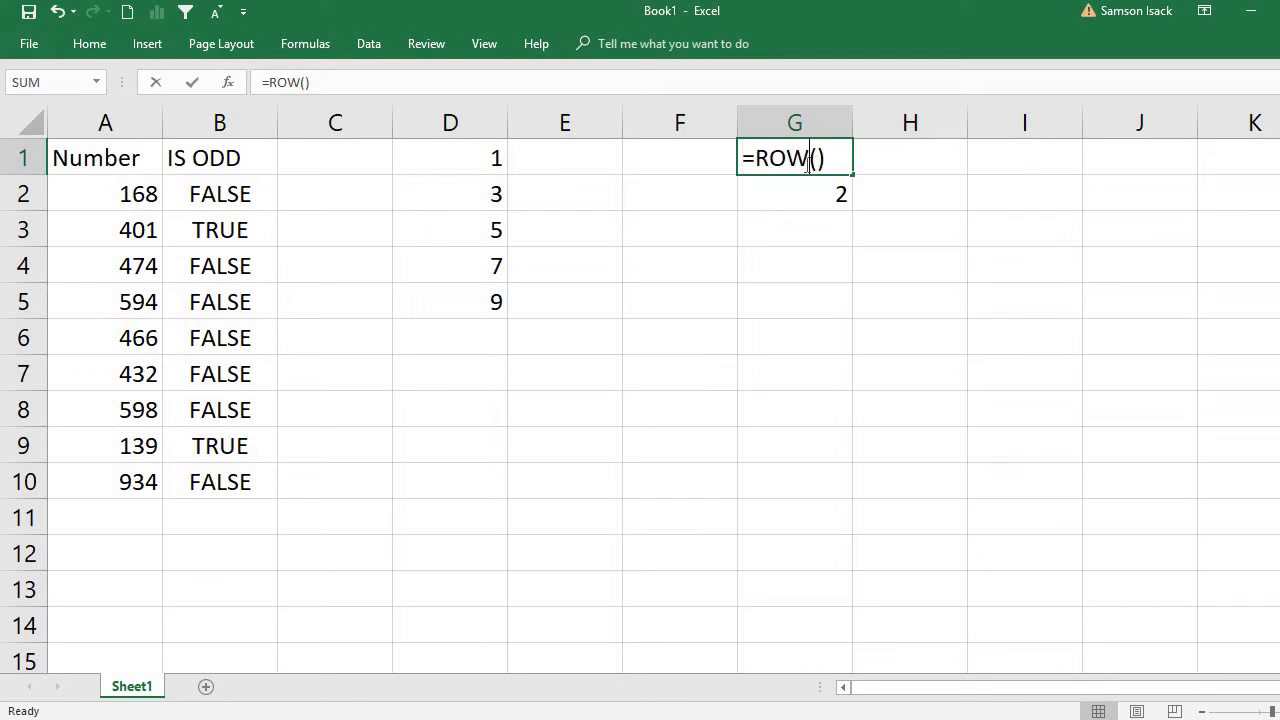
click(819, 162)
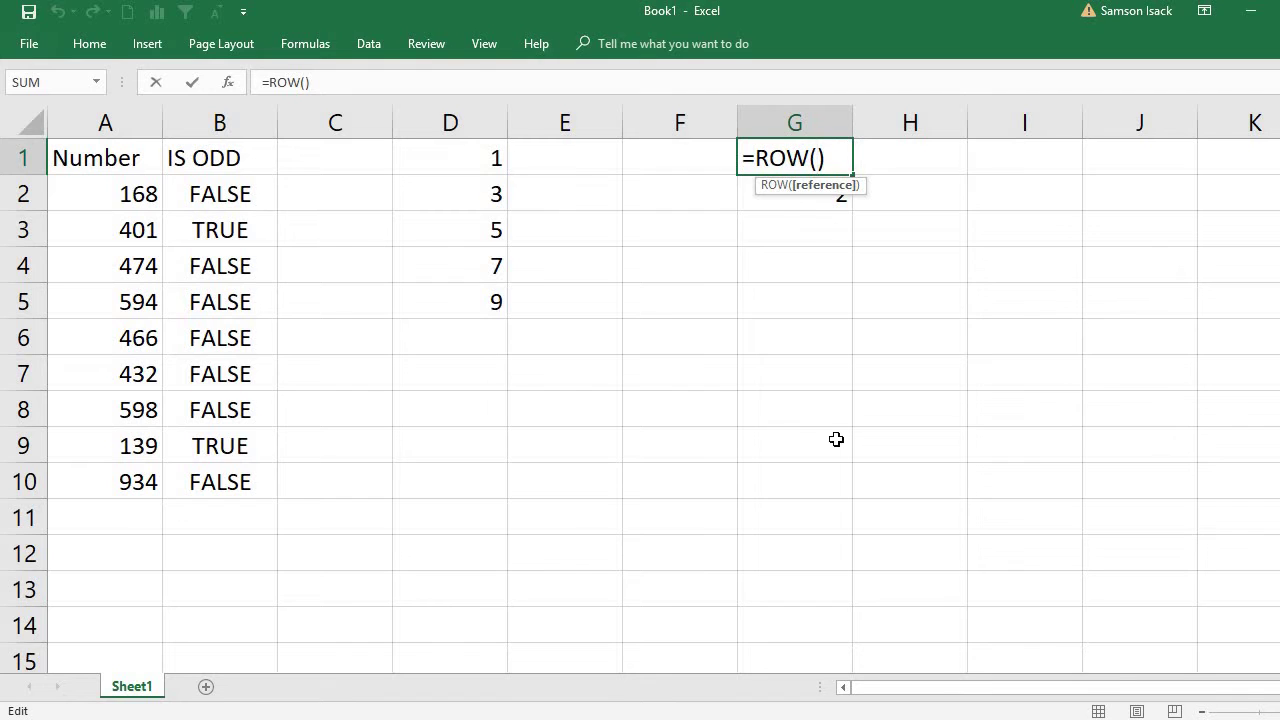
key(ctrl+Return)
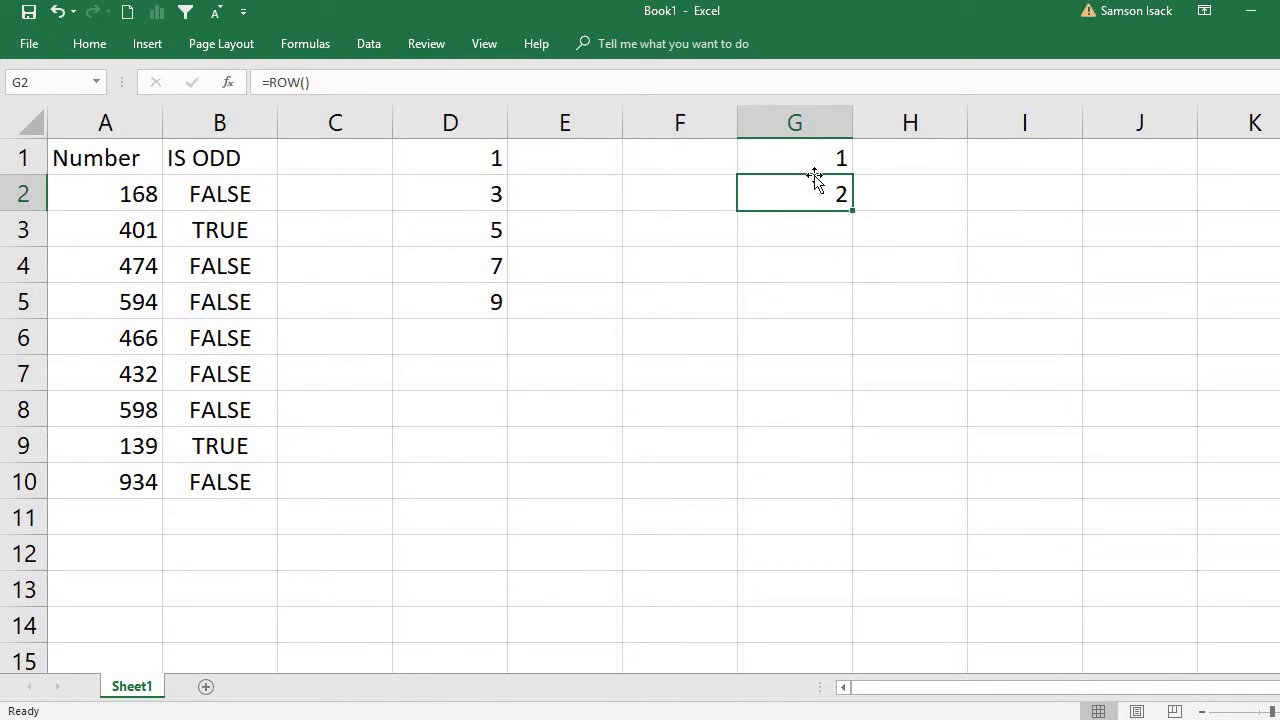
click(821, 162)
drag(851, 177, 845, 522)
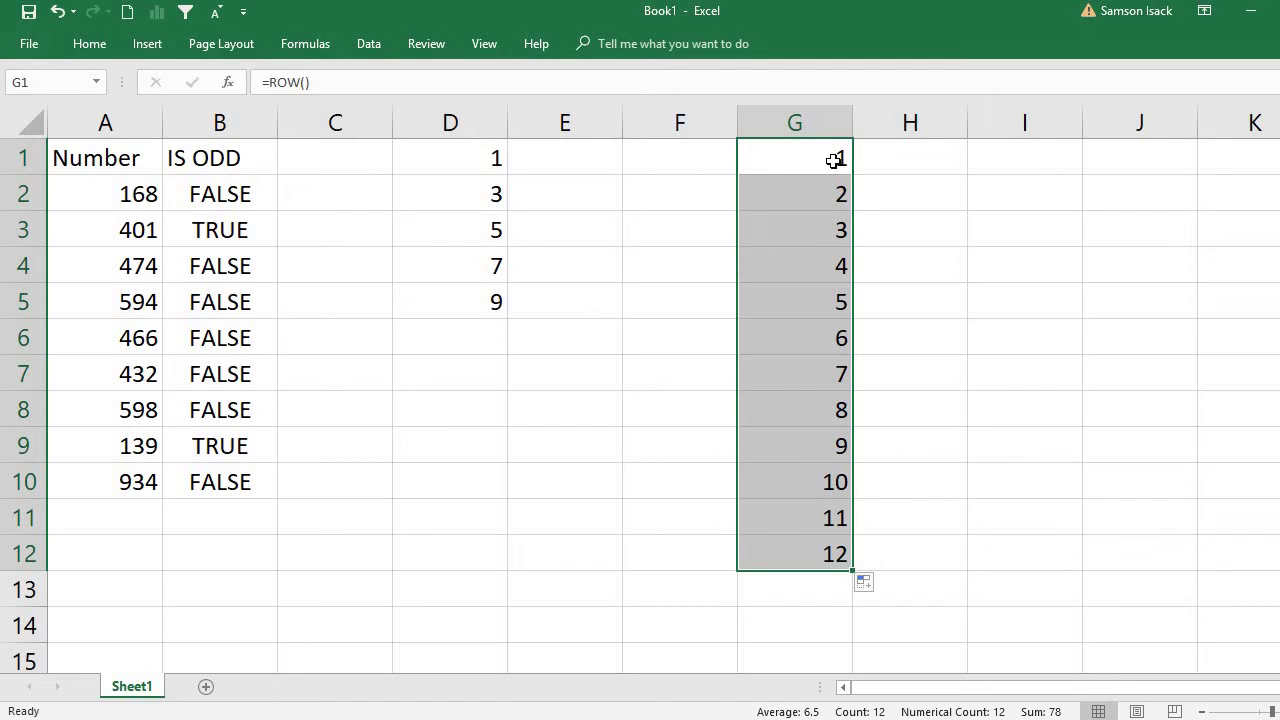
Step: Examine the row numbers in column G, focusing on odd-numbered rows 1, 3 and 5
click(825, 214)
click(823, 224)
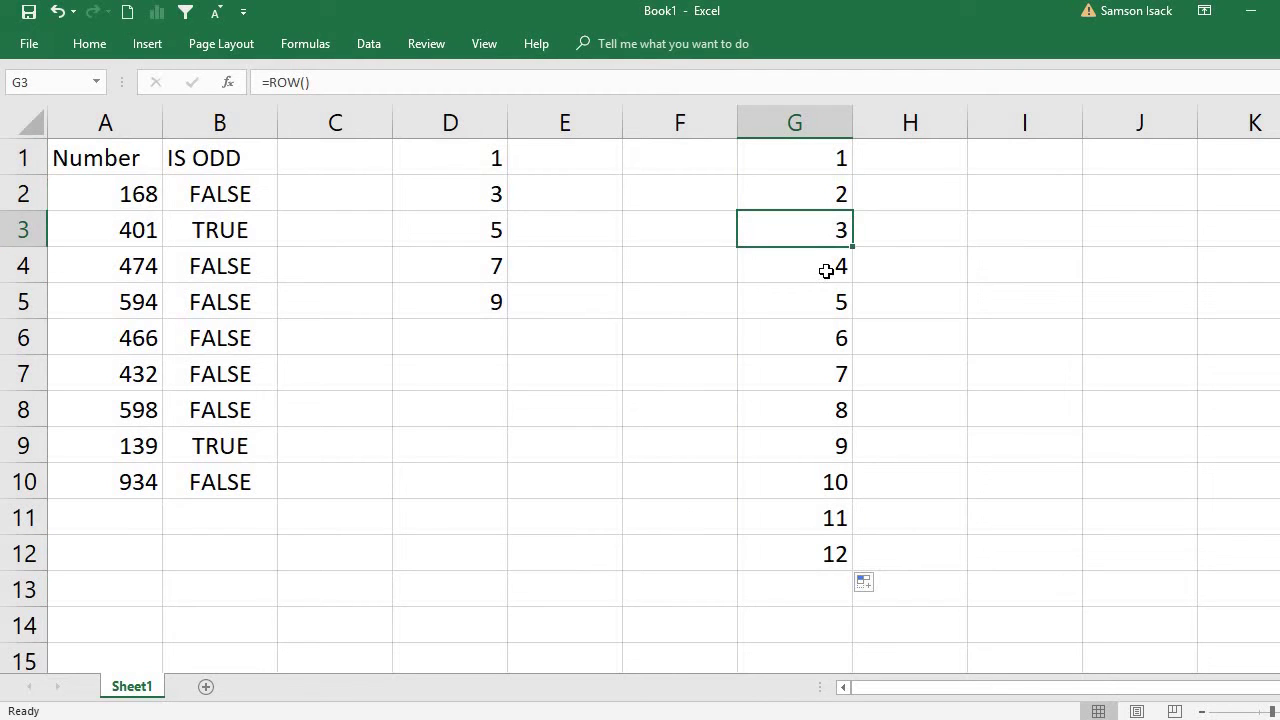
click(826, 270)
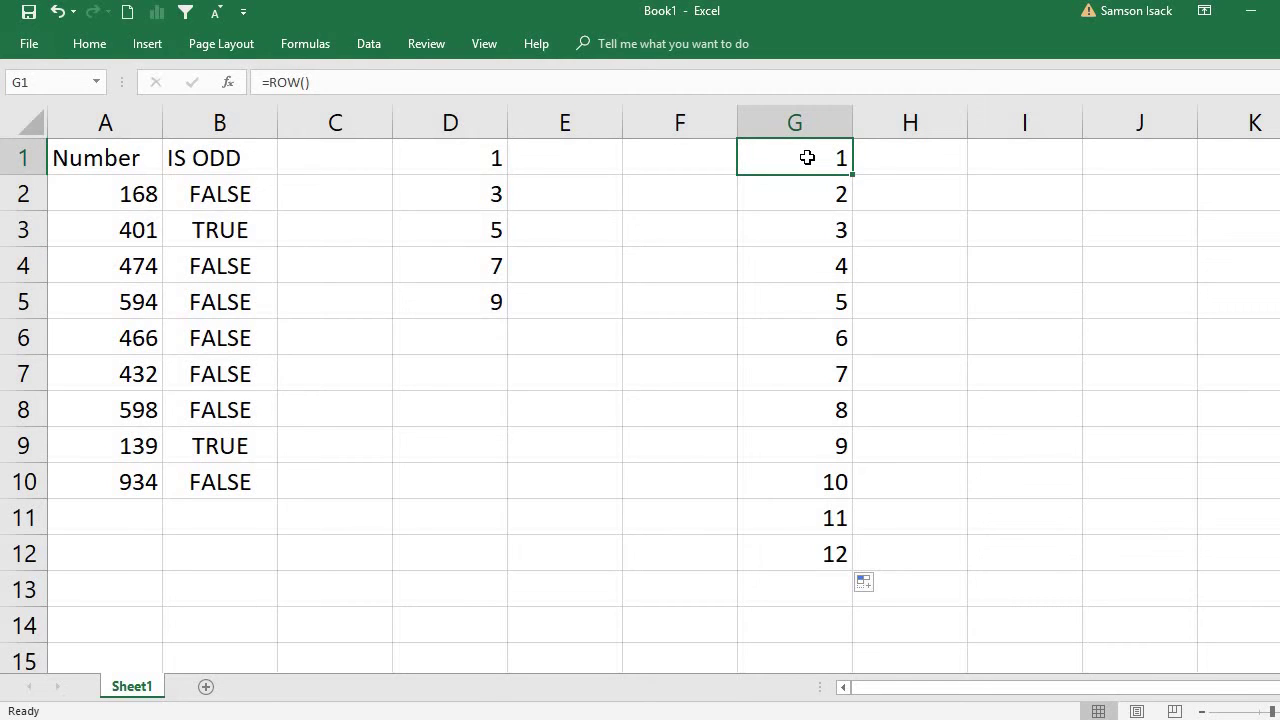
click(829, 230)
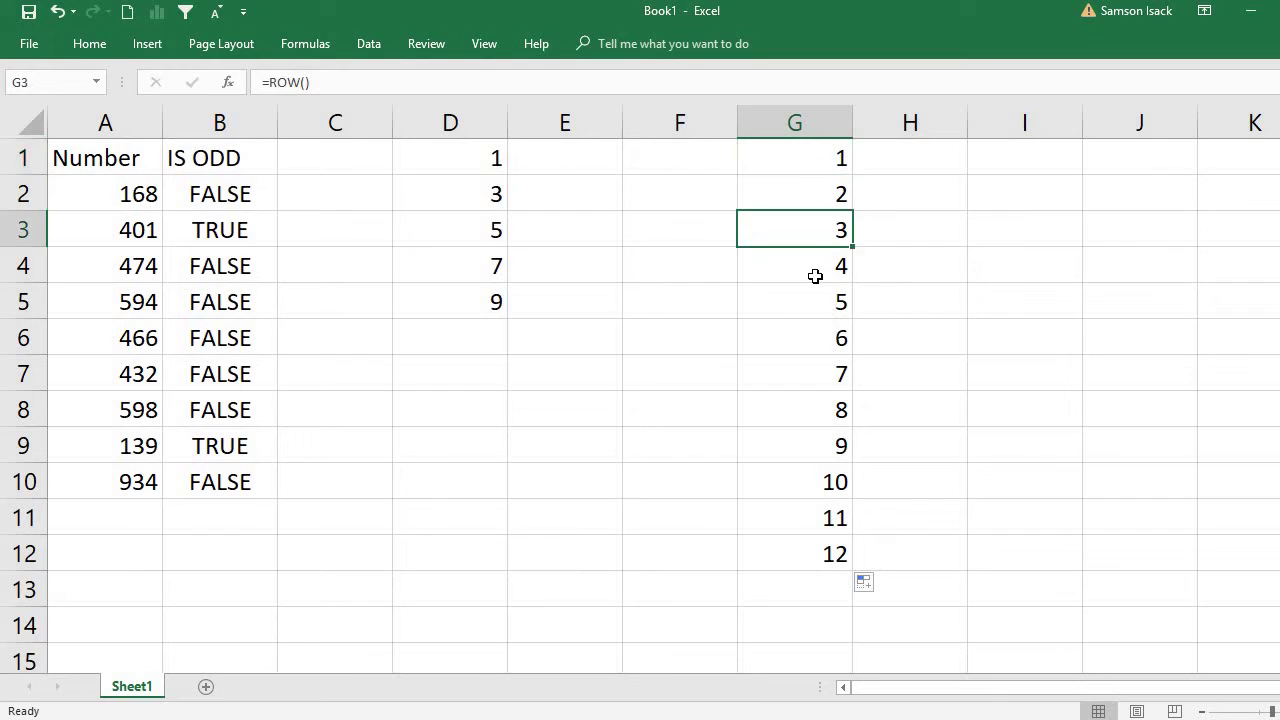
click(806, 157)
click(803, 234)
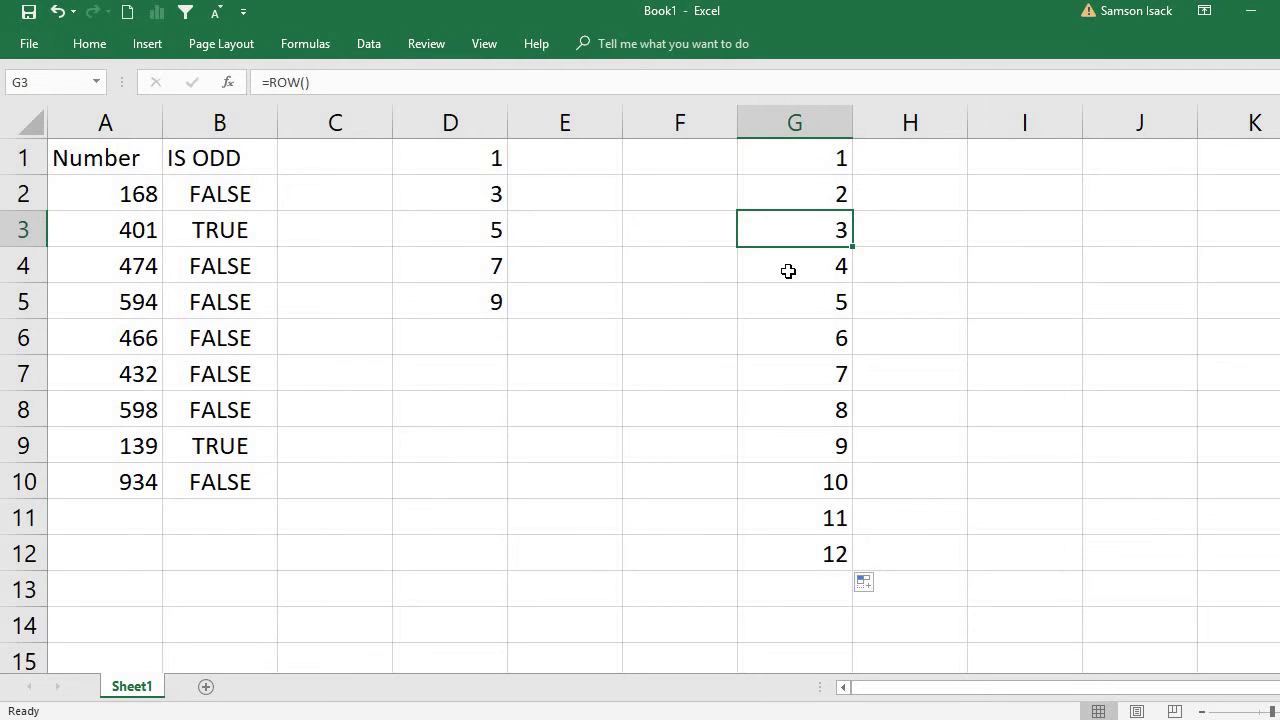
click(786, 157)
click(780, 236)
click(828, 308)
Step: Wrap the ROW formula in cell G1 in ISODD so that it reads =ISODD(ROW())
click(807, 165)
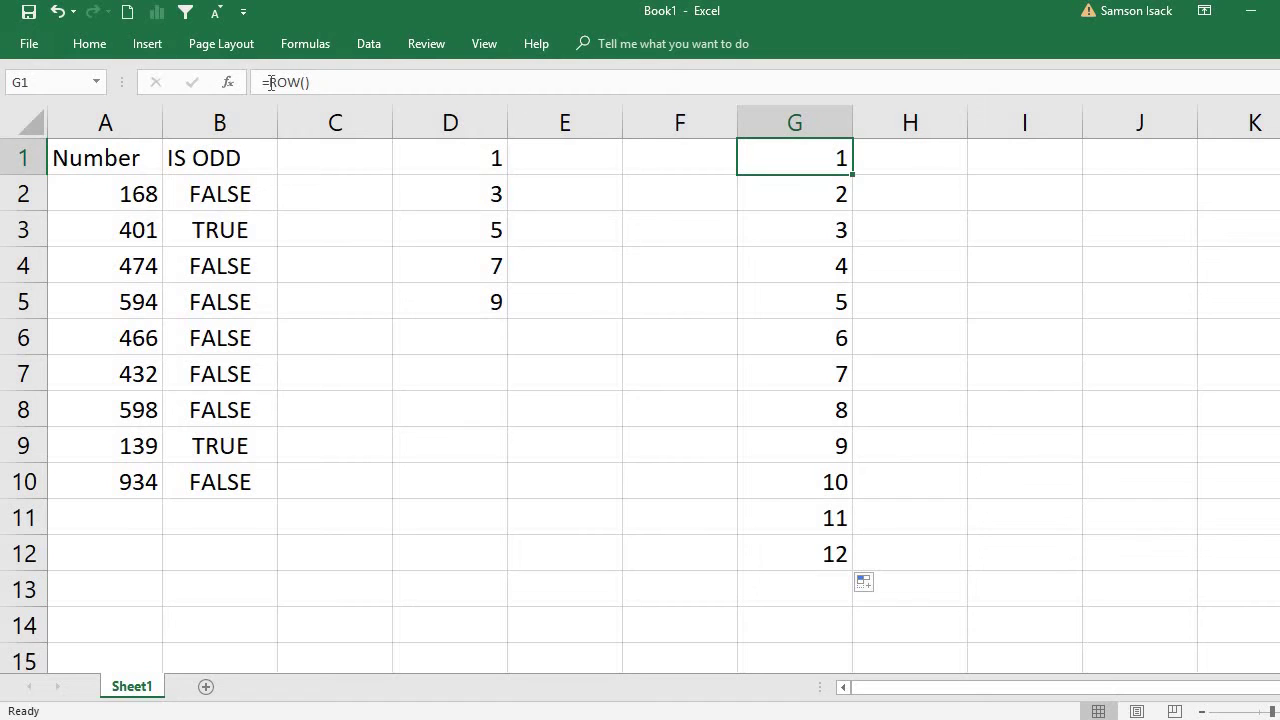
click(270, 82)
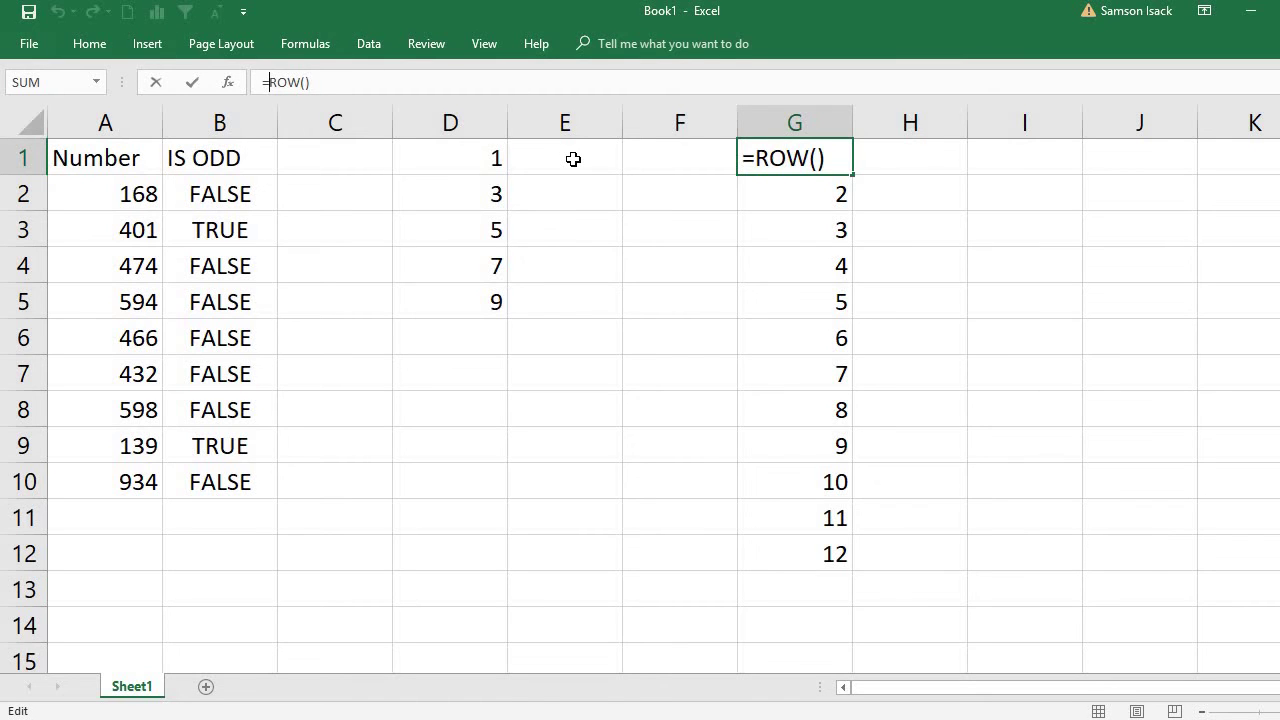
text(is)
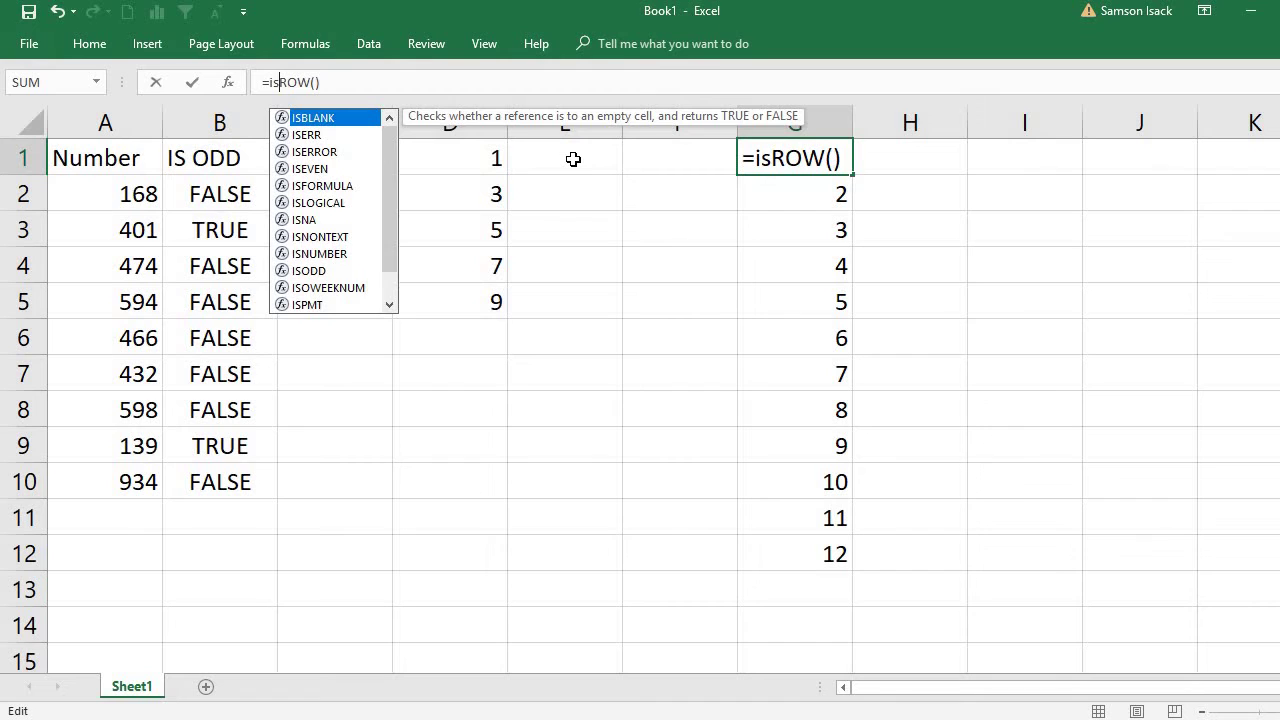
text(odd)
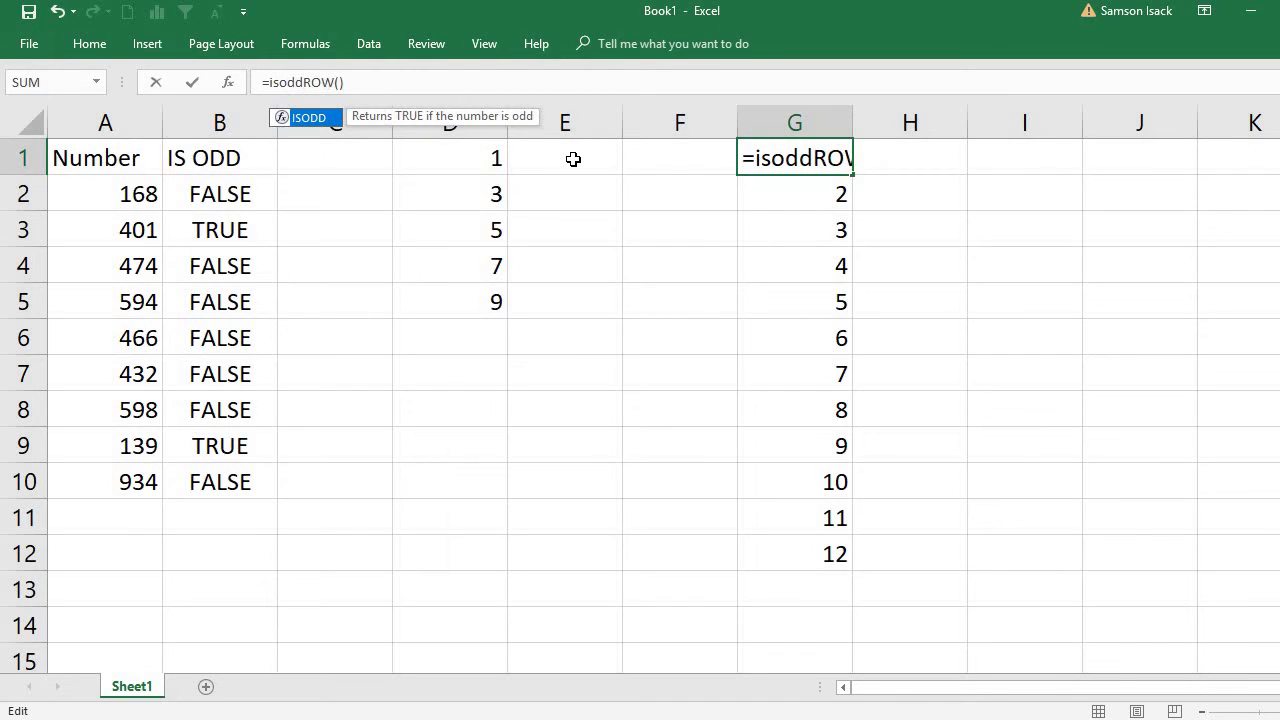
text(()
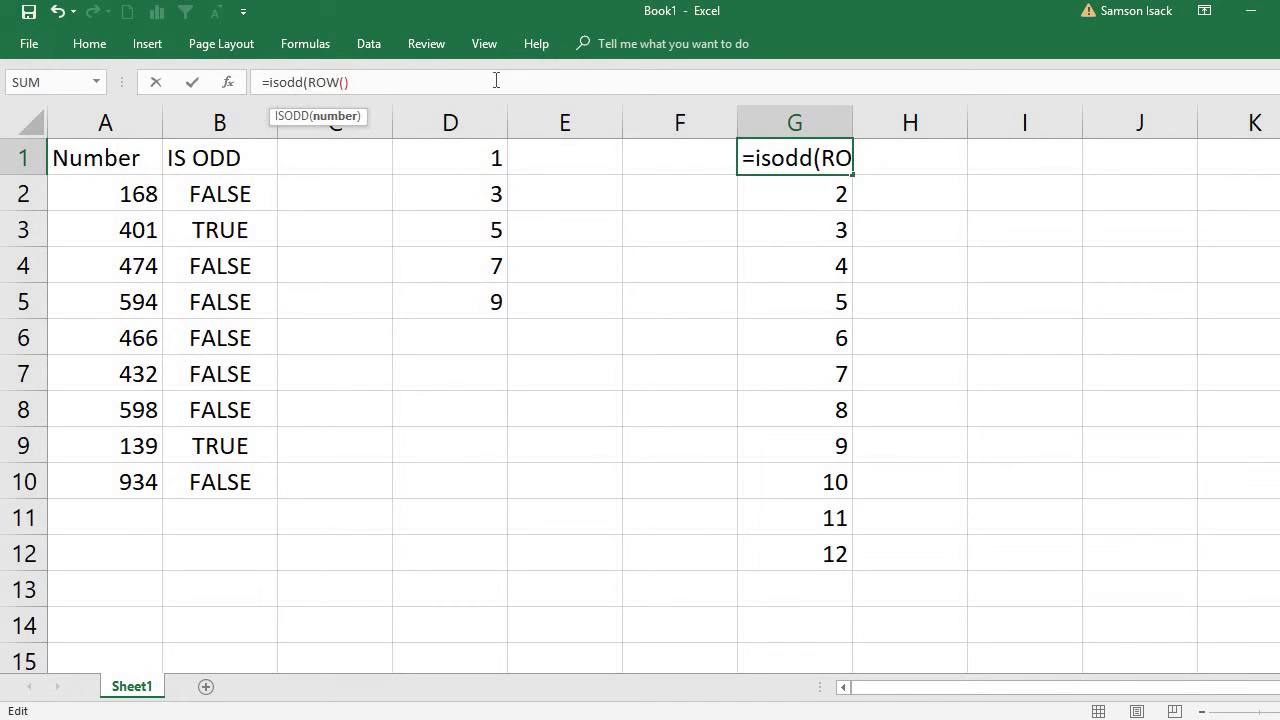
text())
key(Return)
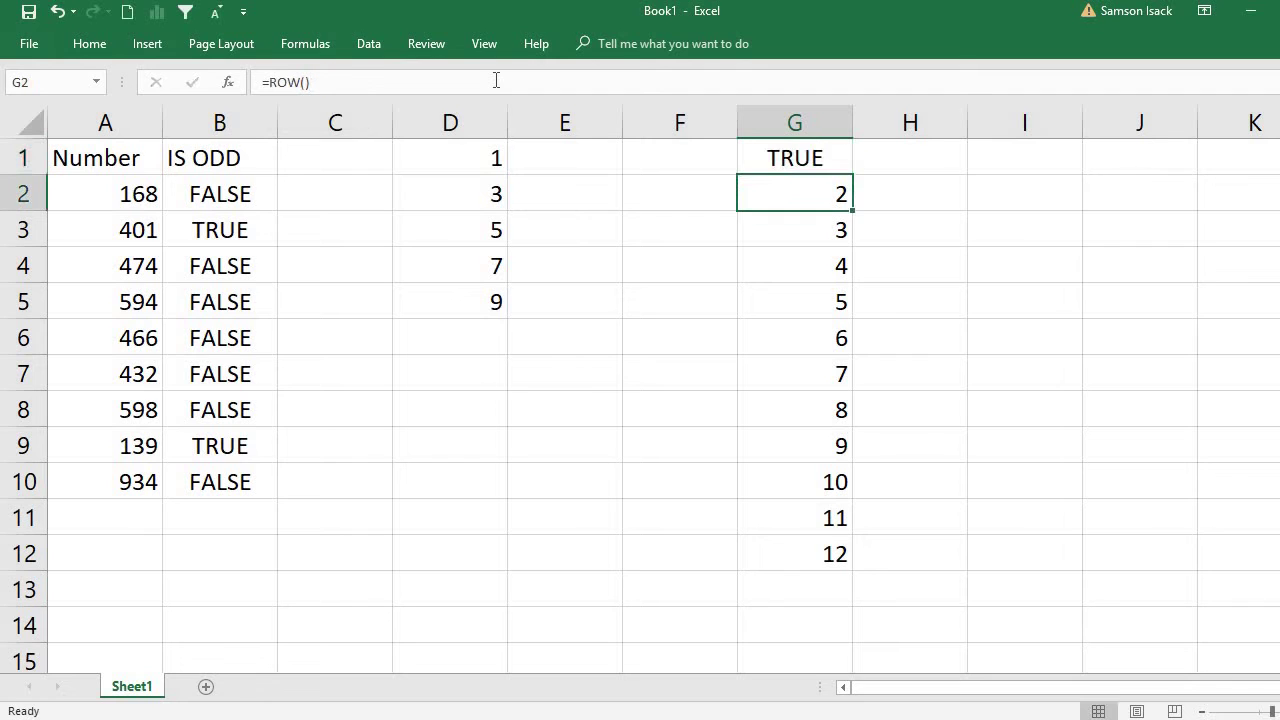
Step: Fill the ISODD(ROW()) formula from G1 down to G12 and check the results in the first three rows
click(825, 166)
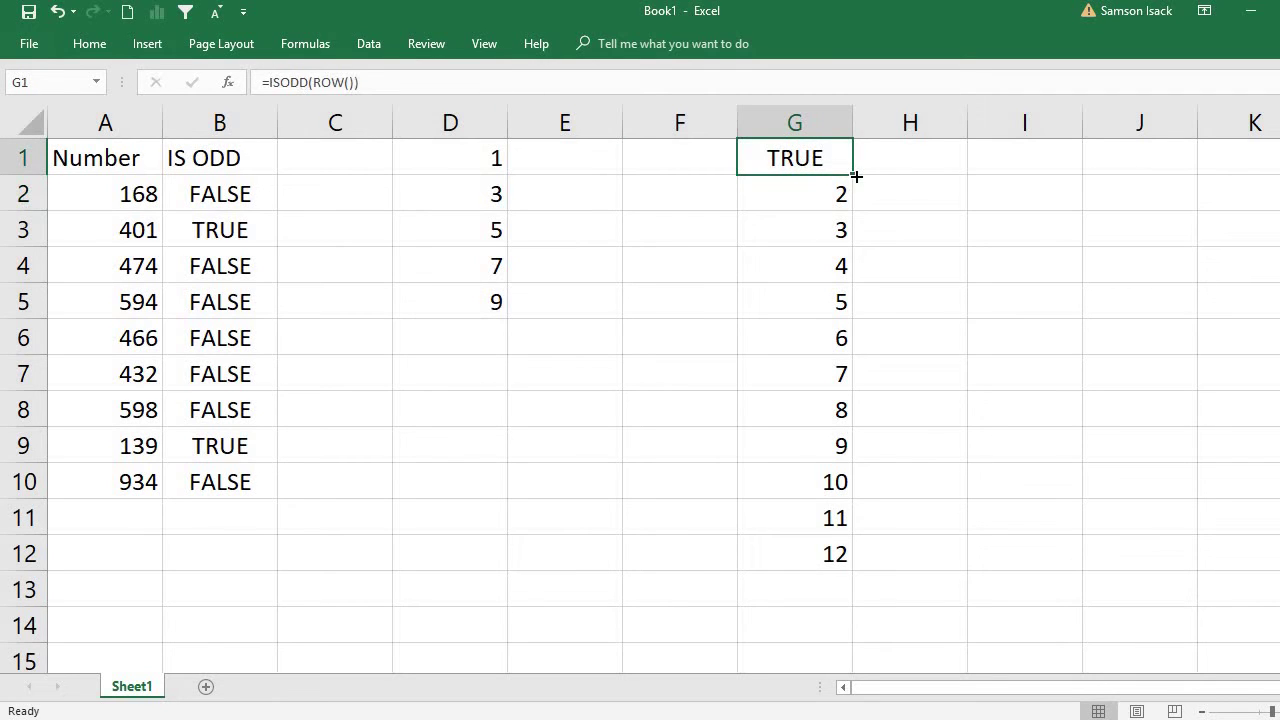
drag(852, 175, 849, 560)
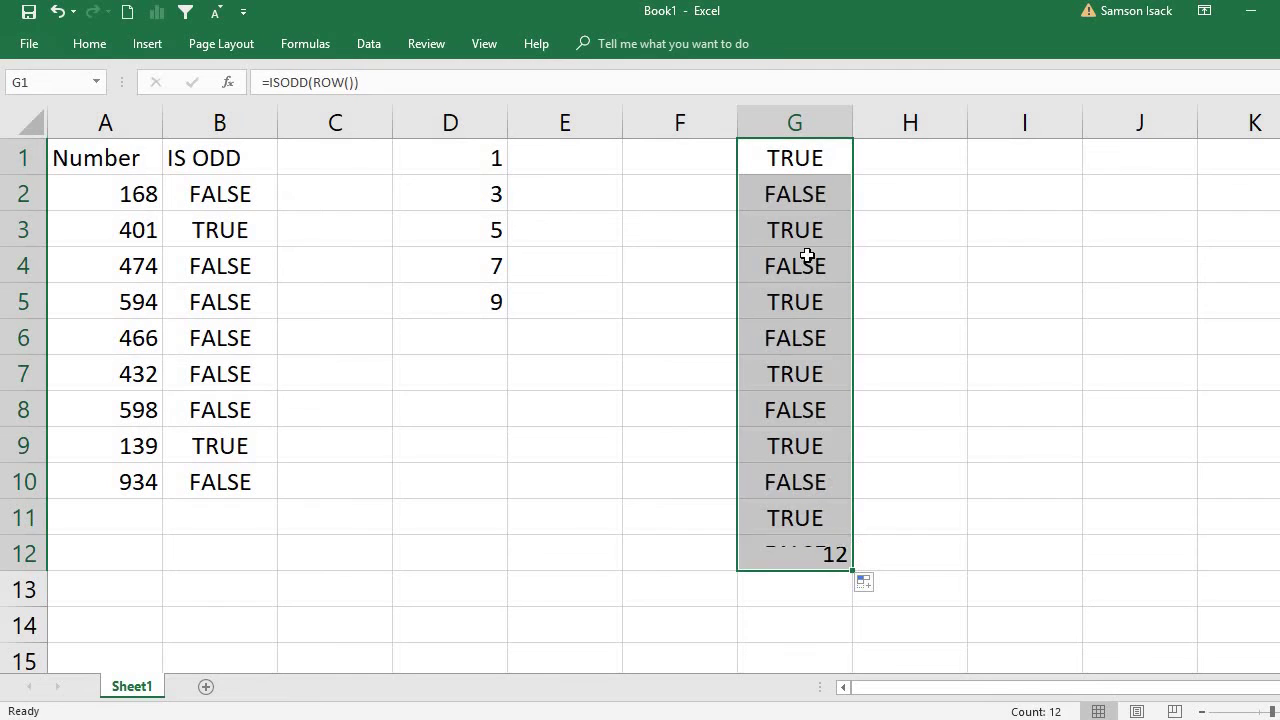
click(800, 157)
click(795, 200)
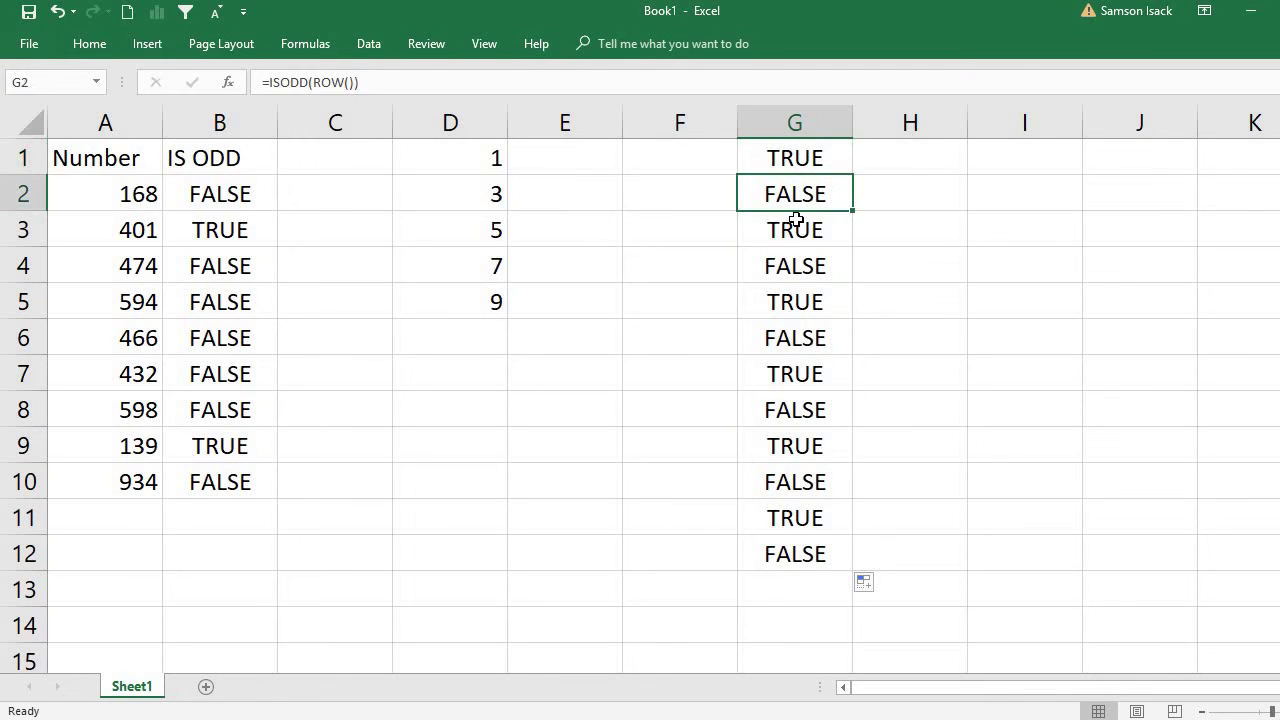
click(792, 229)
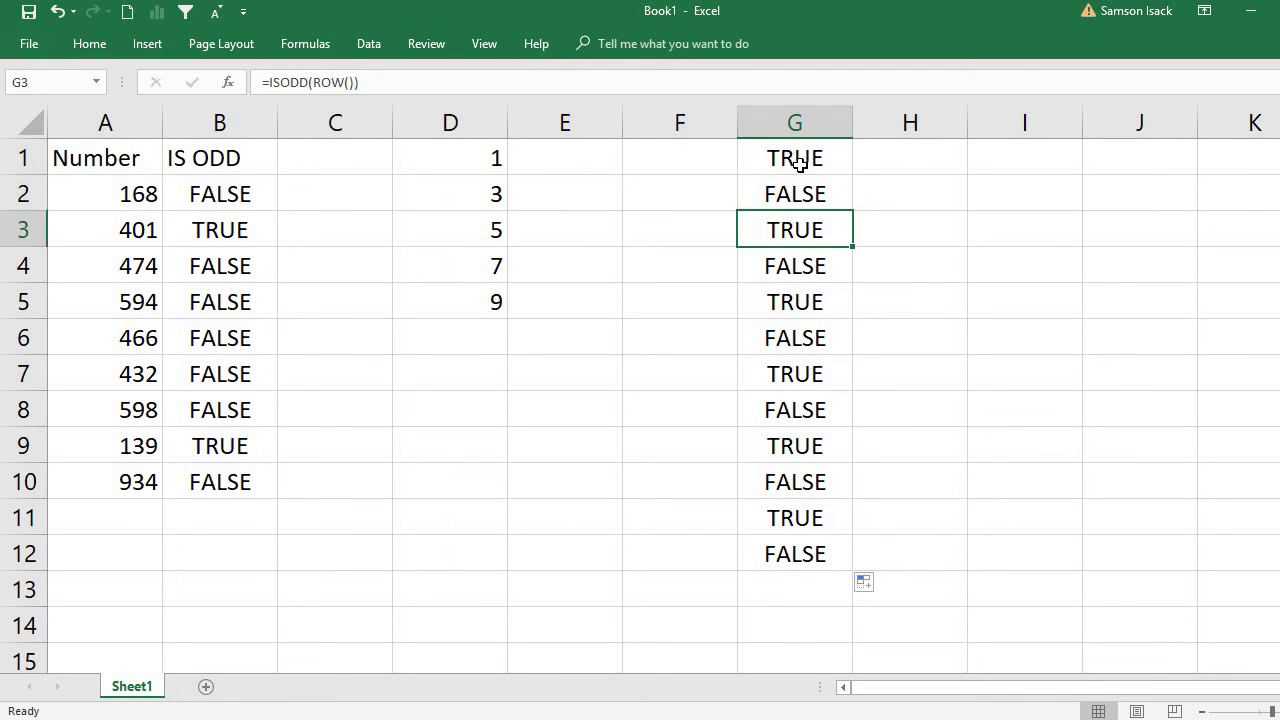
click(800, 160)
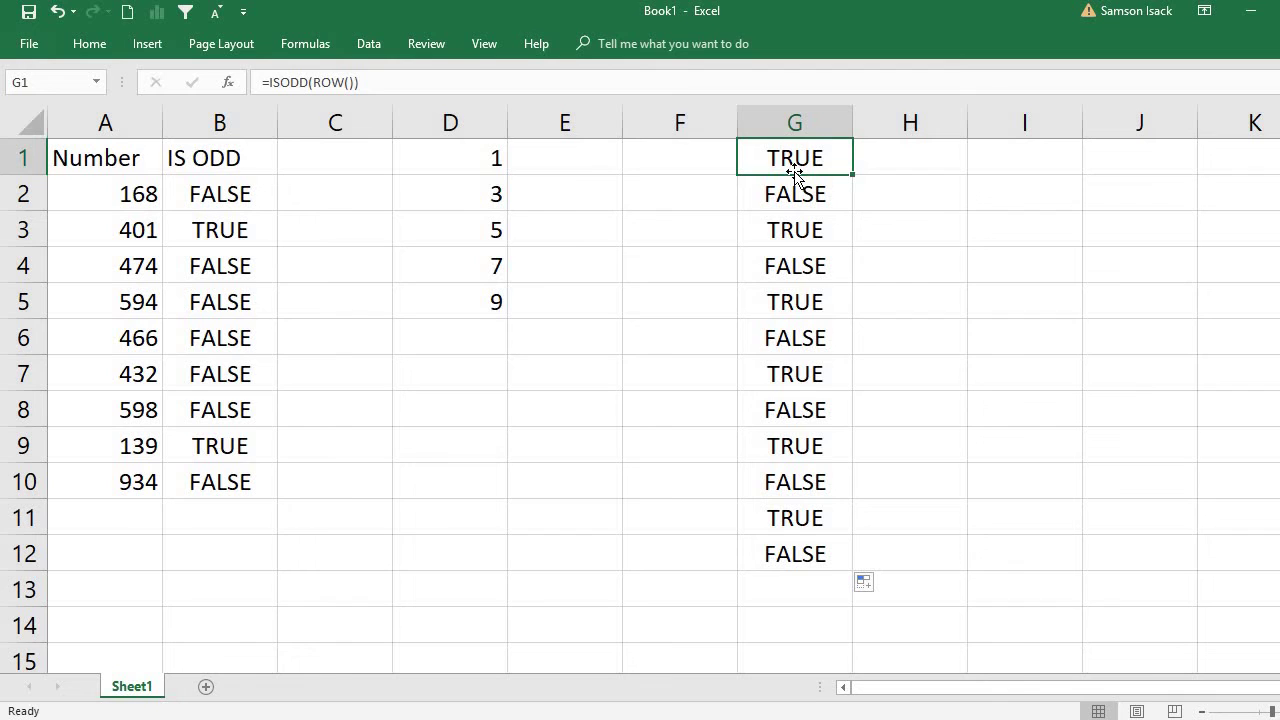
Step: Start a new conditional formatting rule for the whole of column F that uses a formula to determine which cells to format
click(688, 122)
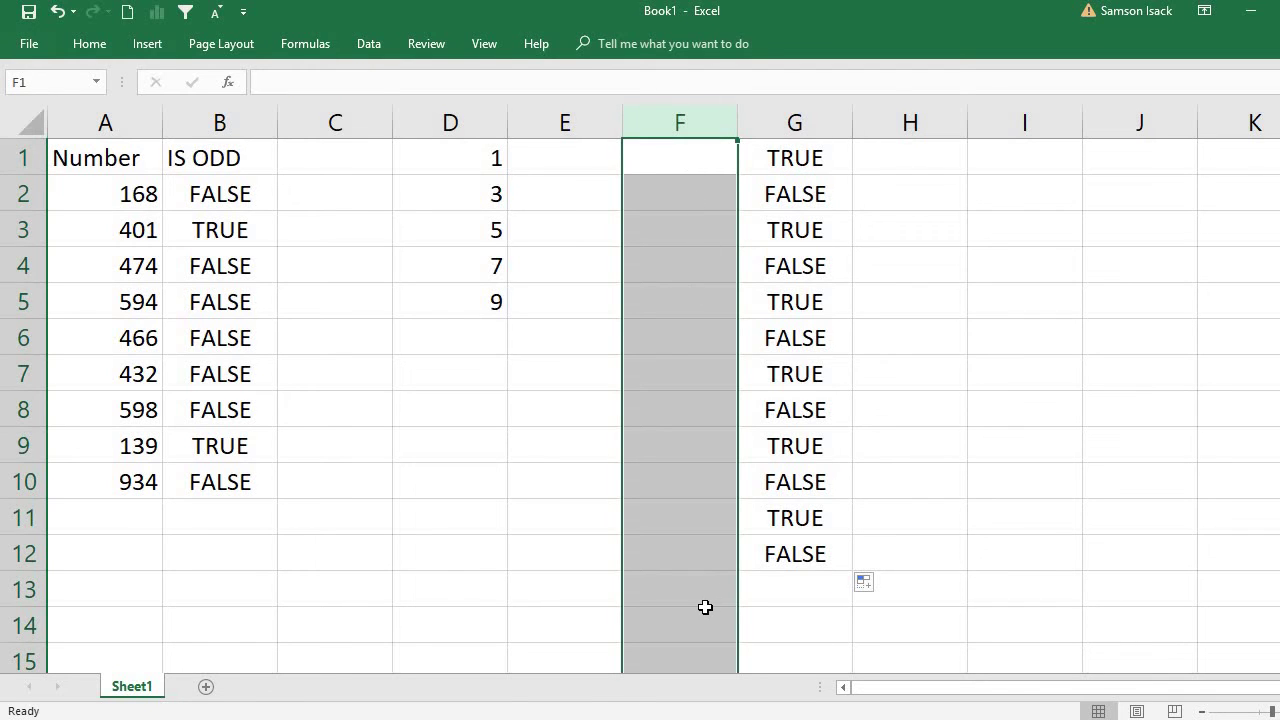
click(687, 122)
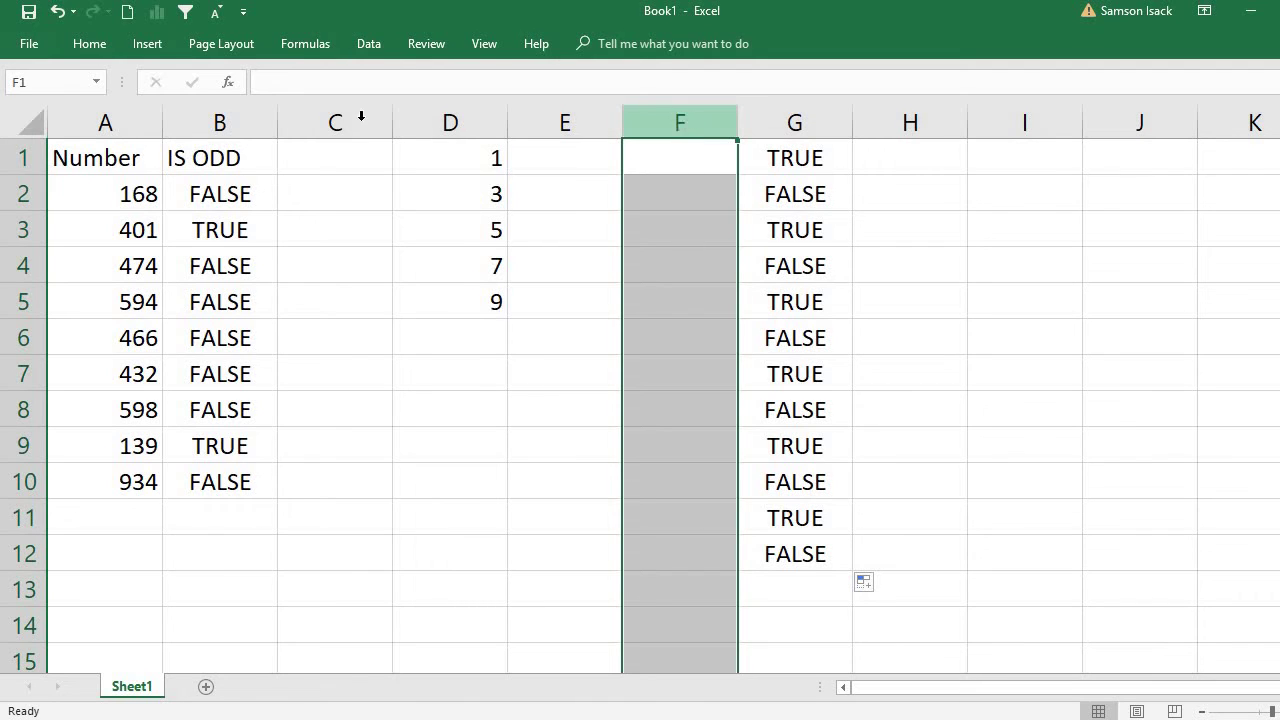
click(685, 131)
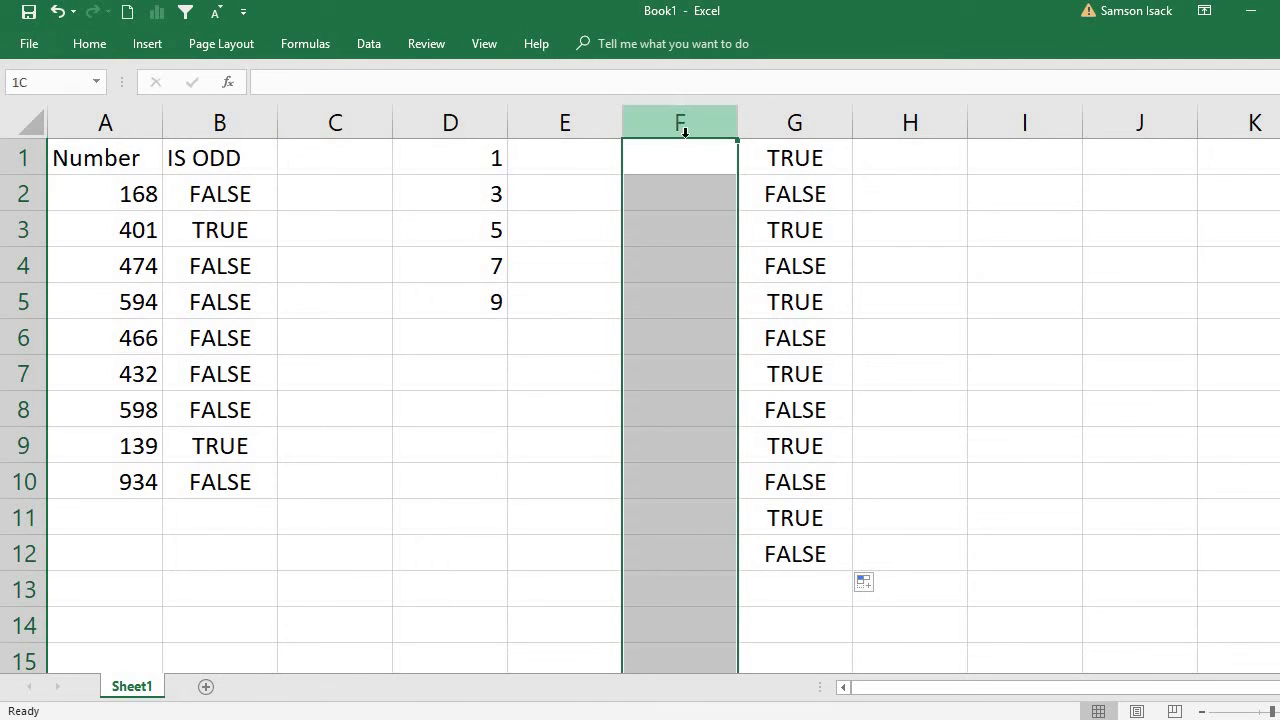
click(90, 48)
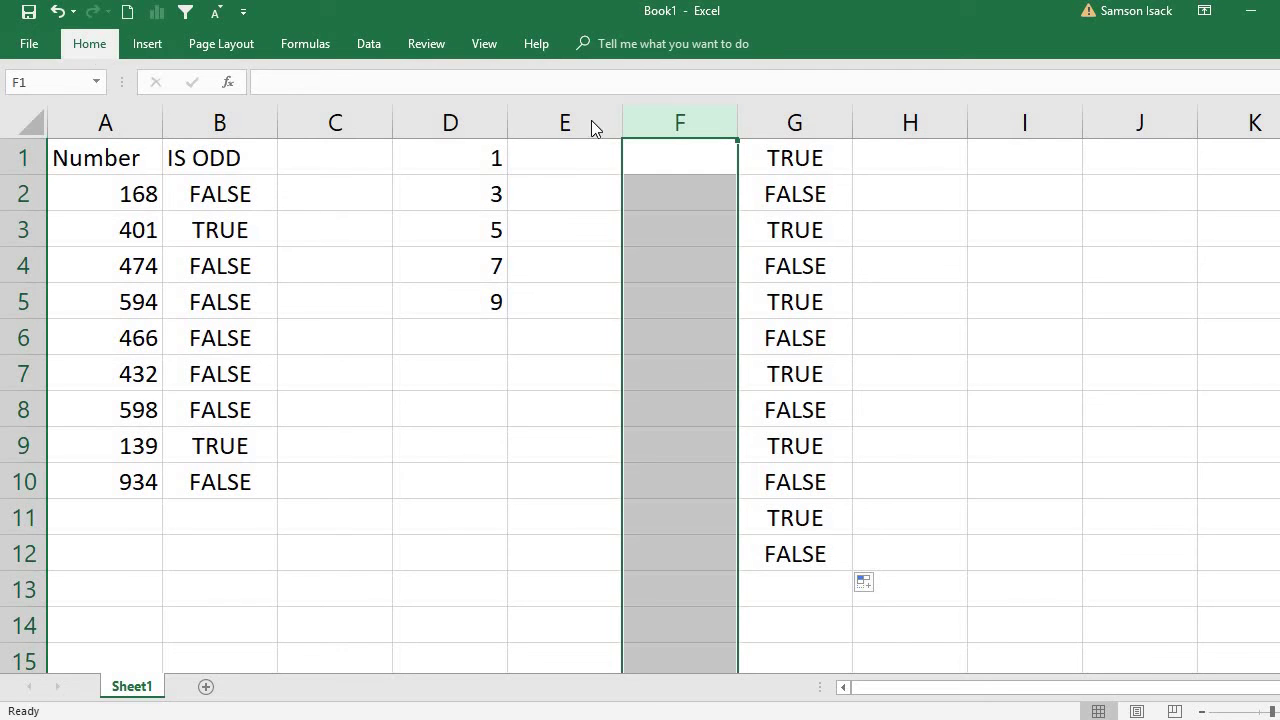
click(818, 120)
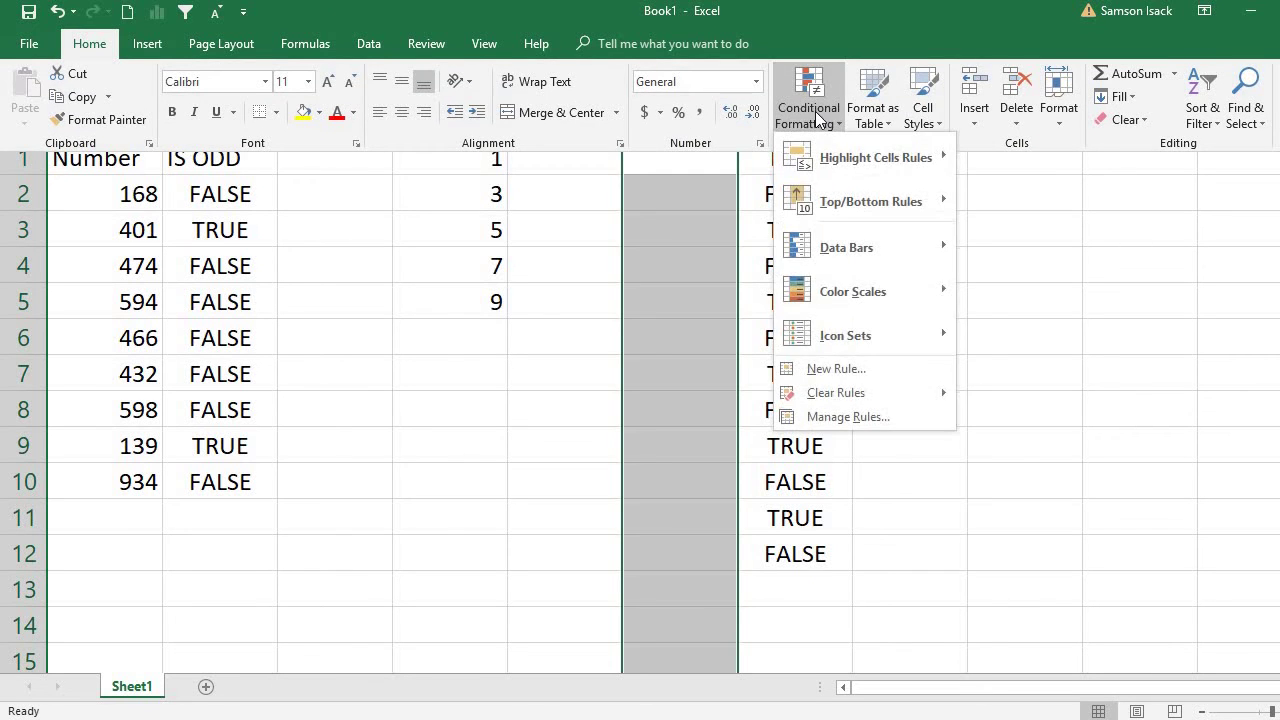
click(849, 370)
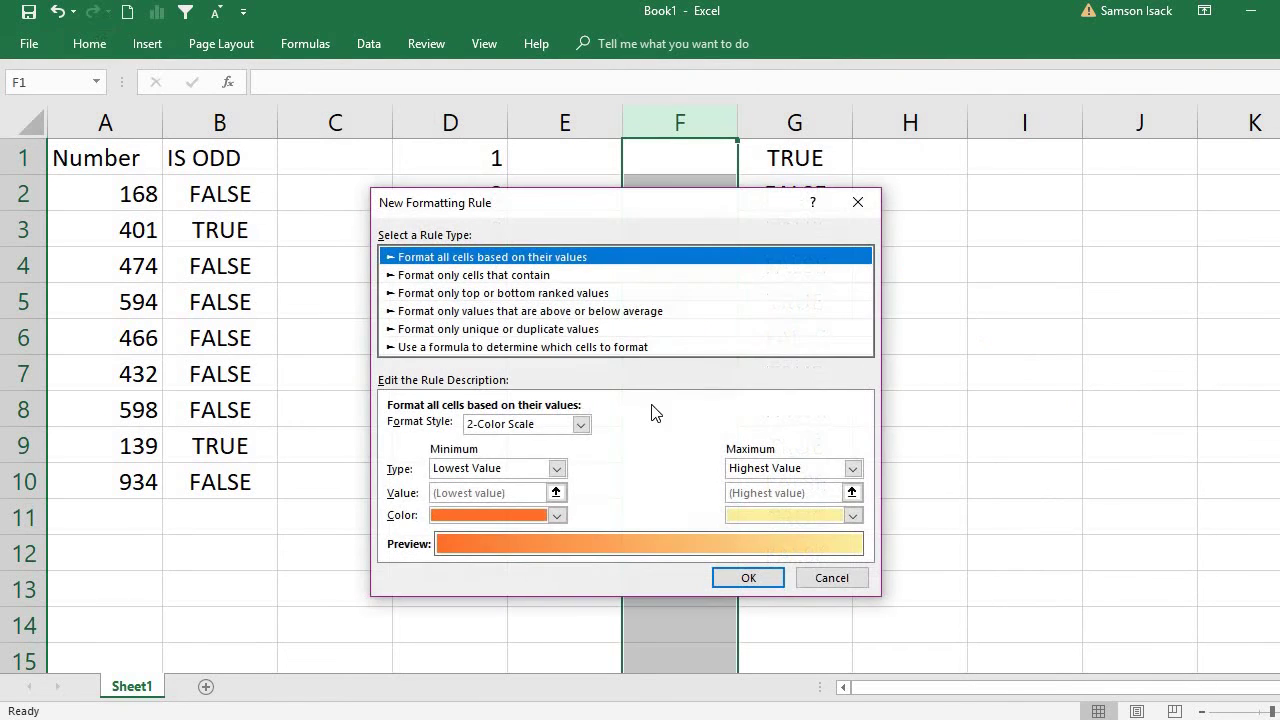
click(528, 350)
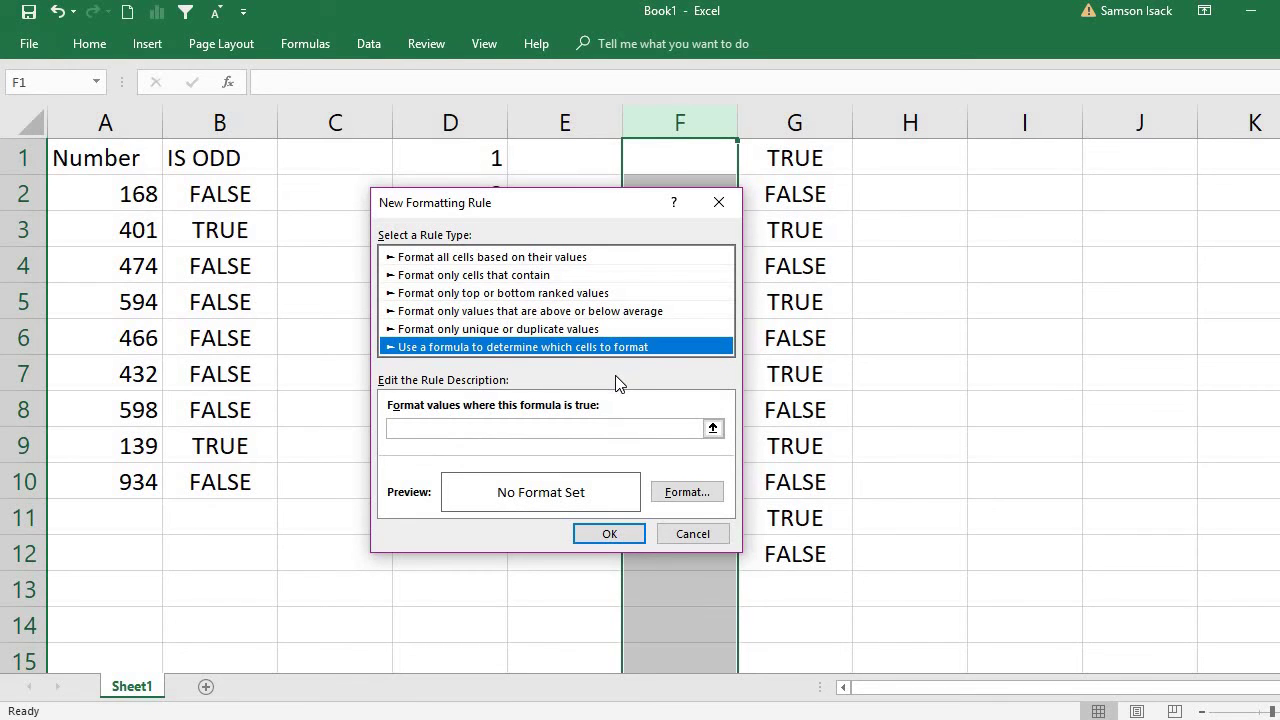
drag(603, 212, 413, 160)
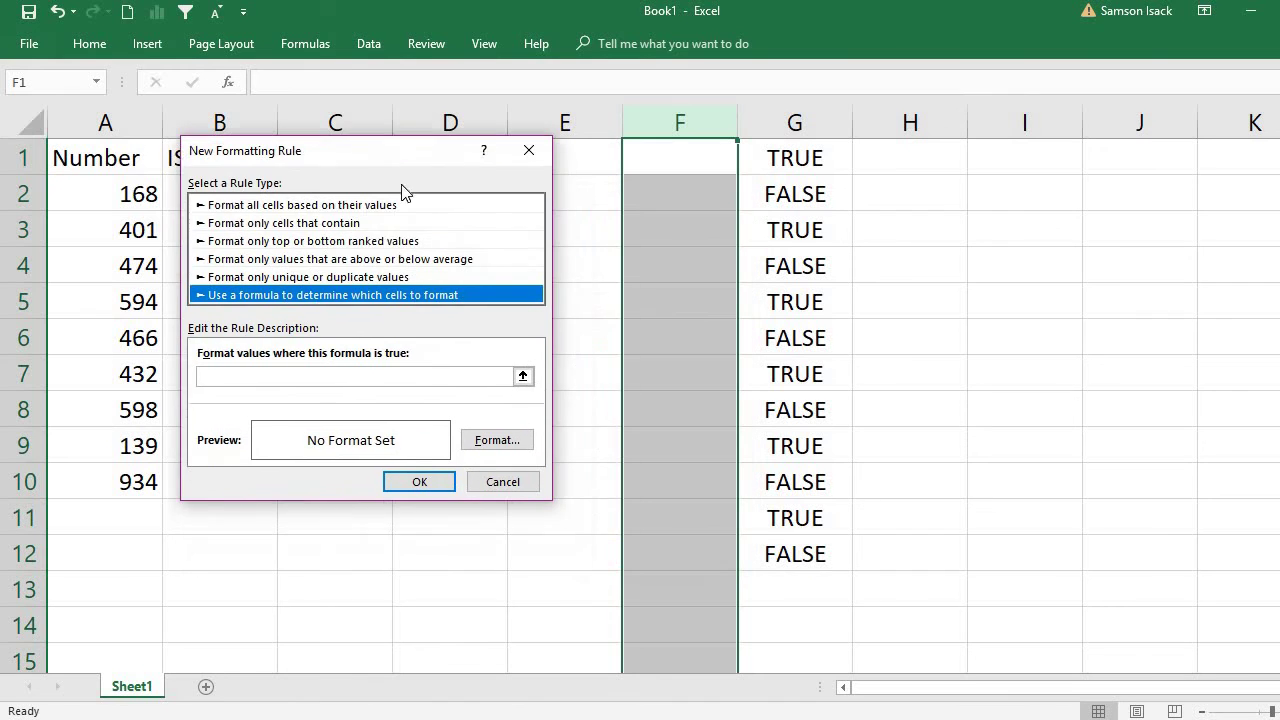
Step: Enter =ISODD(ROW()) as the rule's formula
click(249, 379)
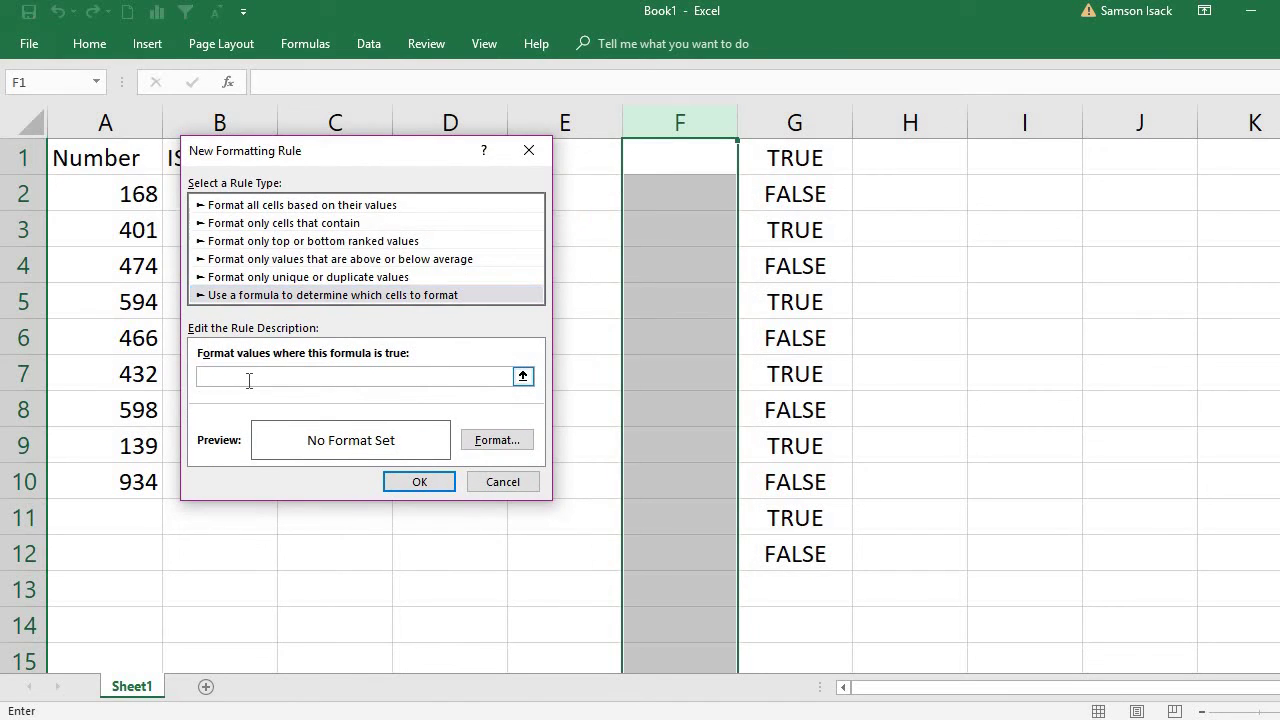
text(=)
text(row)
text(OW)
click(209, 378)
text(is)
key(BackSpace)
key(BackSpace)
text(ISODD()
mouse_move(287, 377)
mouse_down()
mouse_move(182, 371)
mouse_move(309, 374)
mouse_up()
click(221, 378)
Step: Set a light blue background fill as the rule's format and apply the rule to column F
click(522, 449)
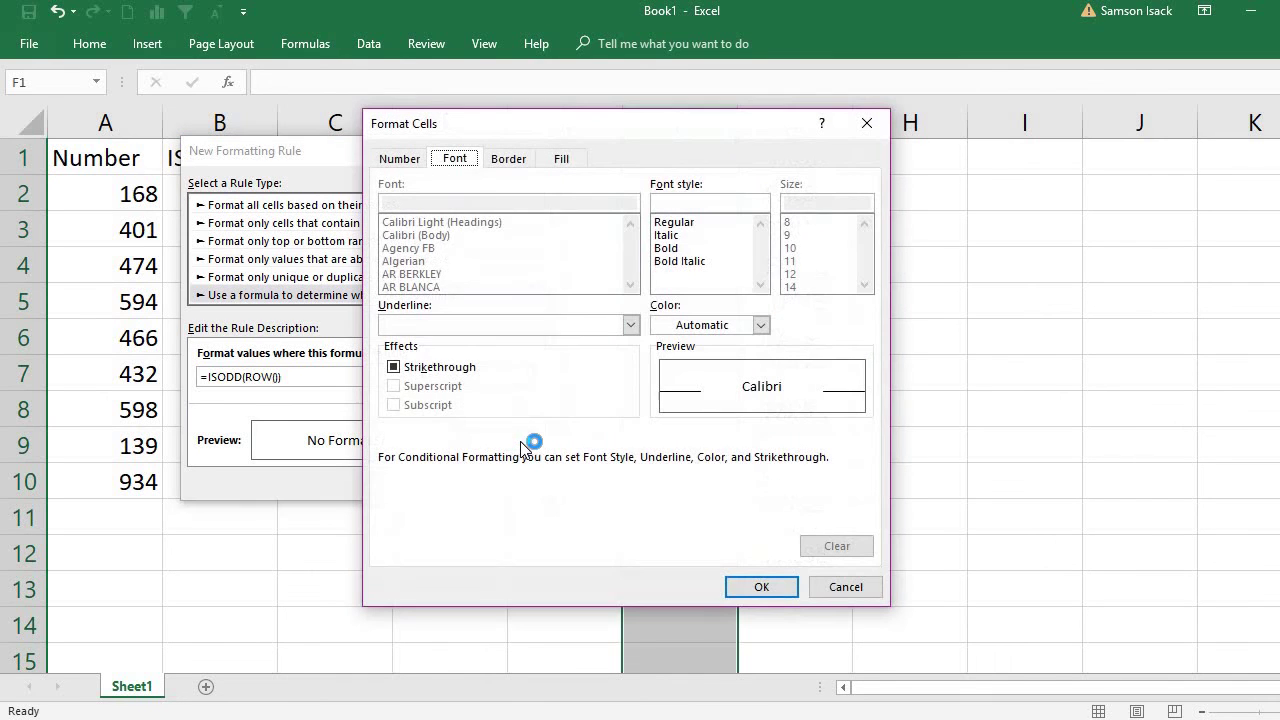
click(561, 159)
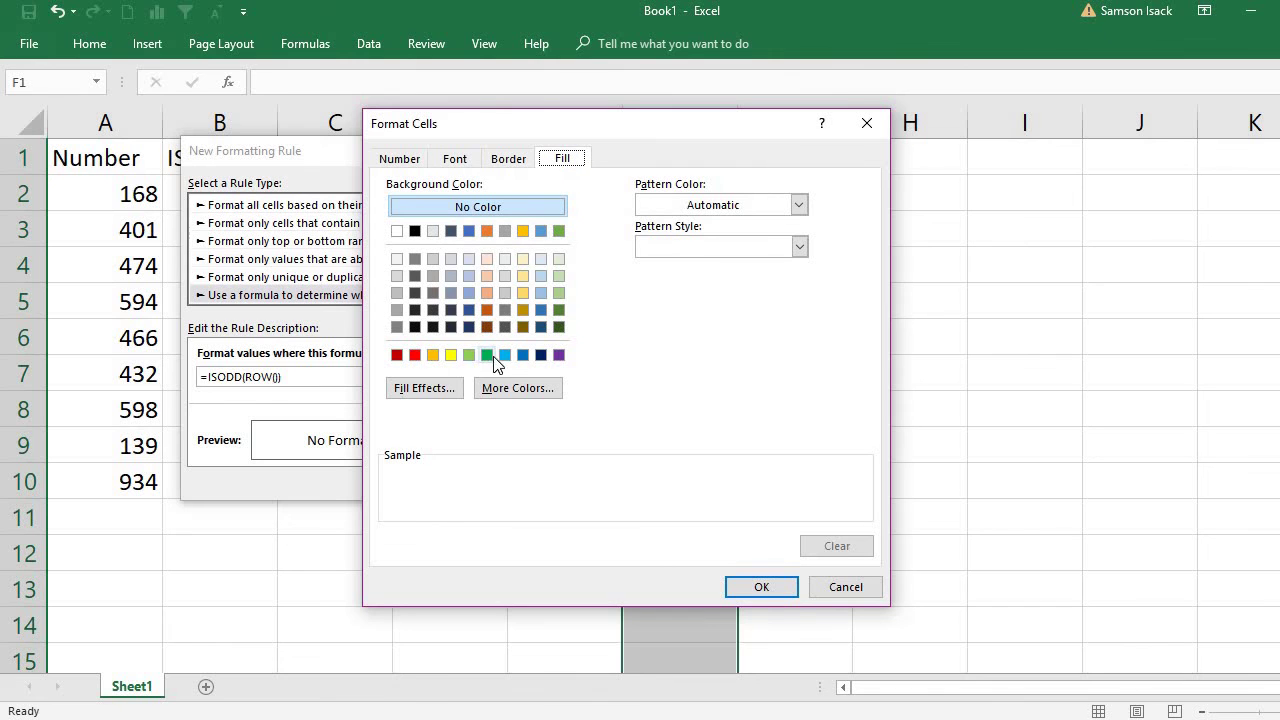
click(505, 354)
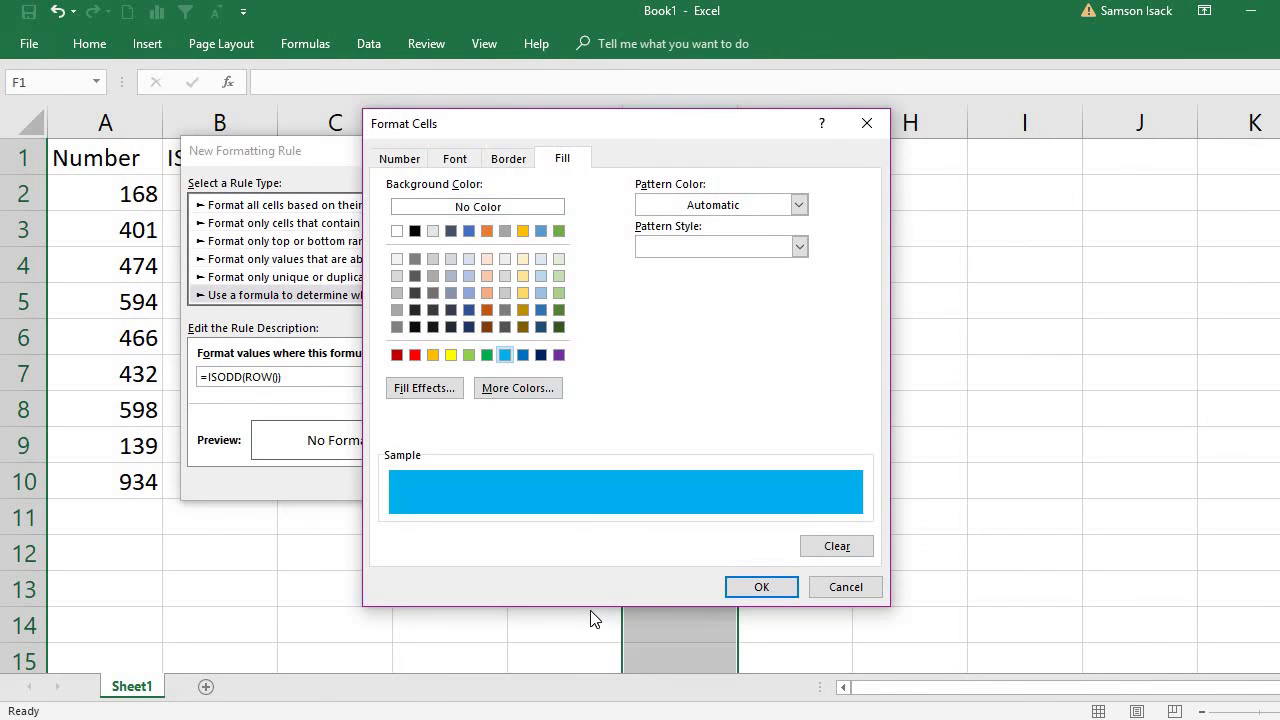
click(761, 587)
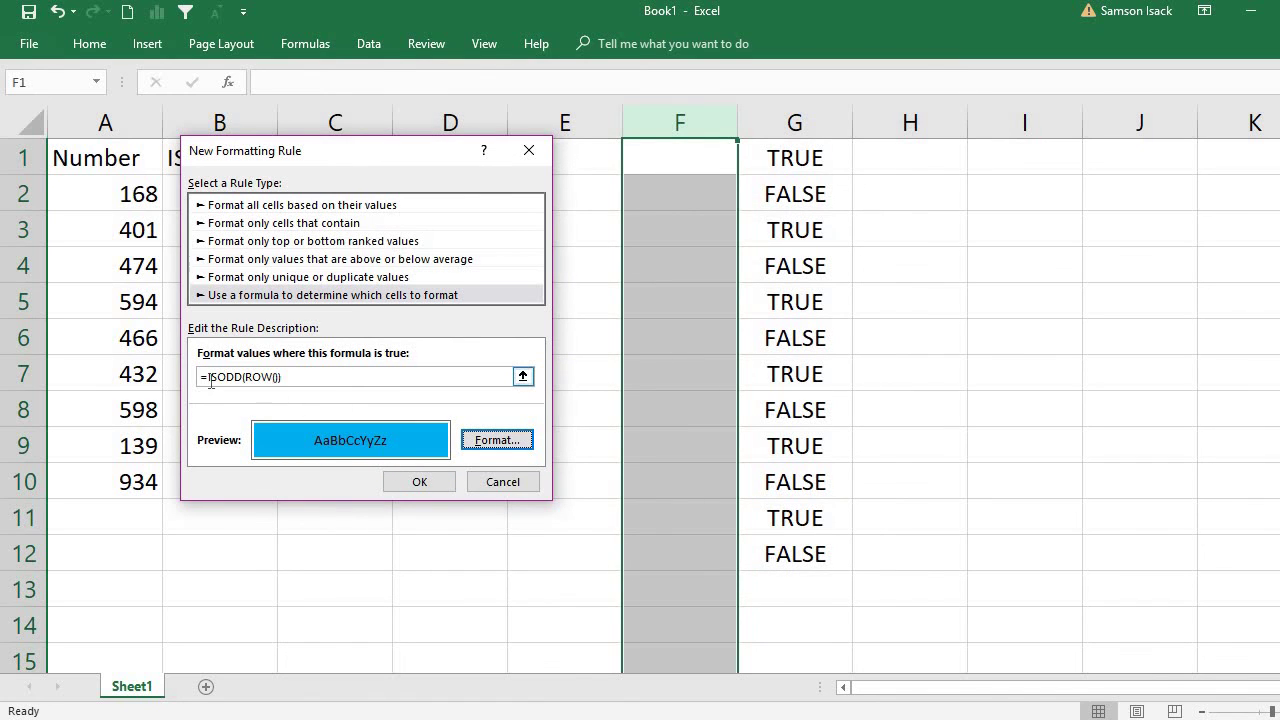
drag(207, 377, 243, 377)
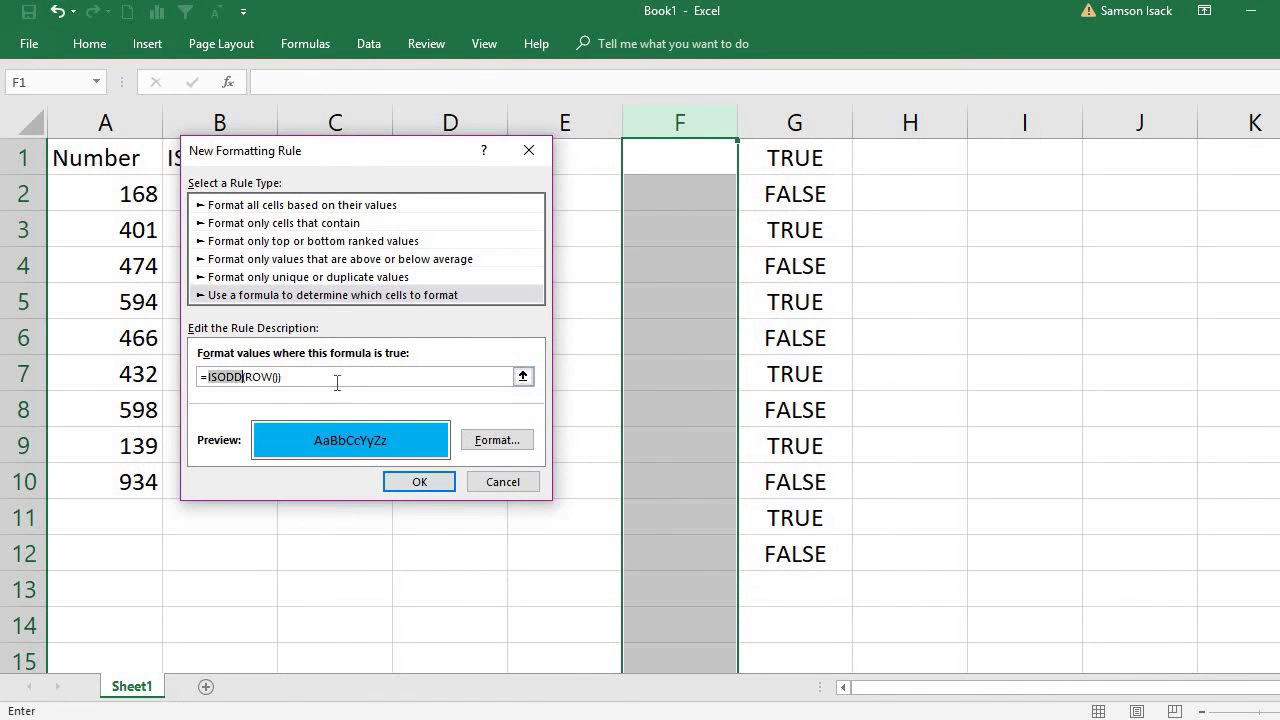
drag(321, 377, 158, 370)
click(420, 482)
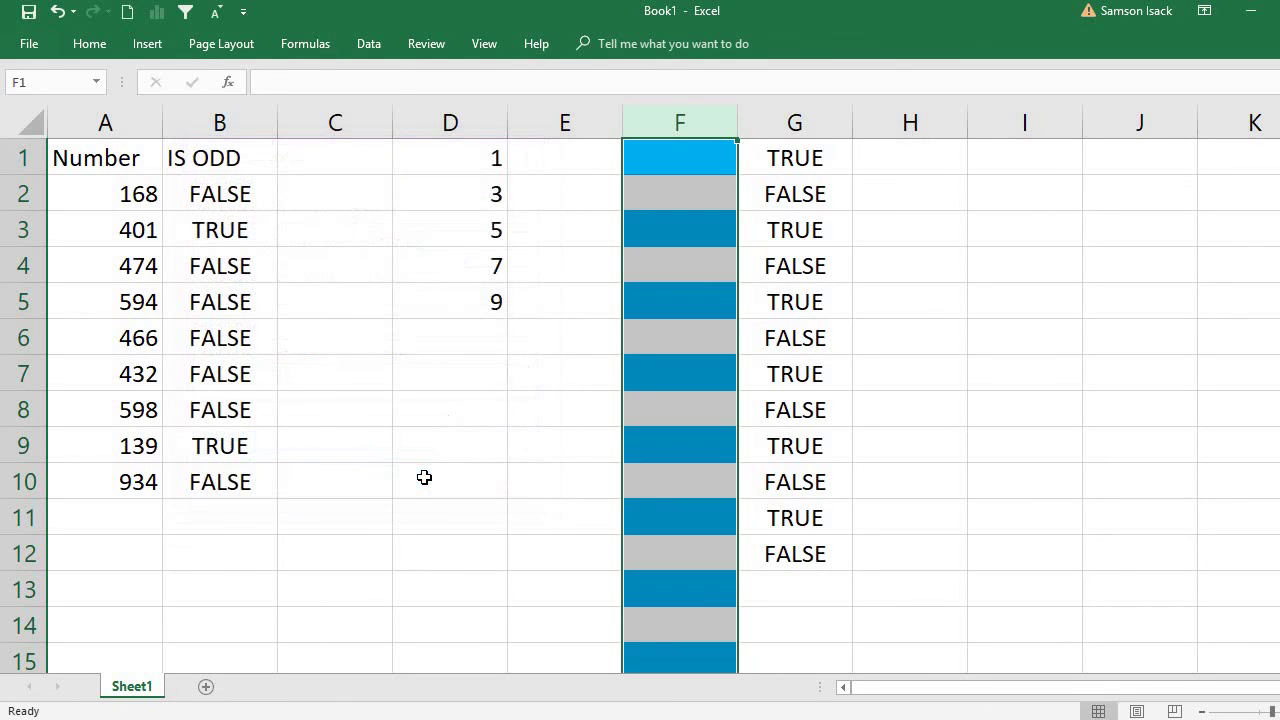
Step: Examine the formatting of the odd-numbered rows in column F, from row 1 to row 13
click(698, 165)
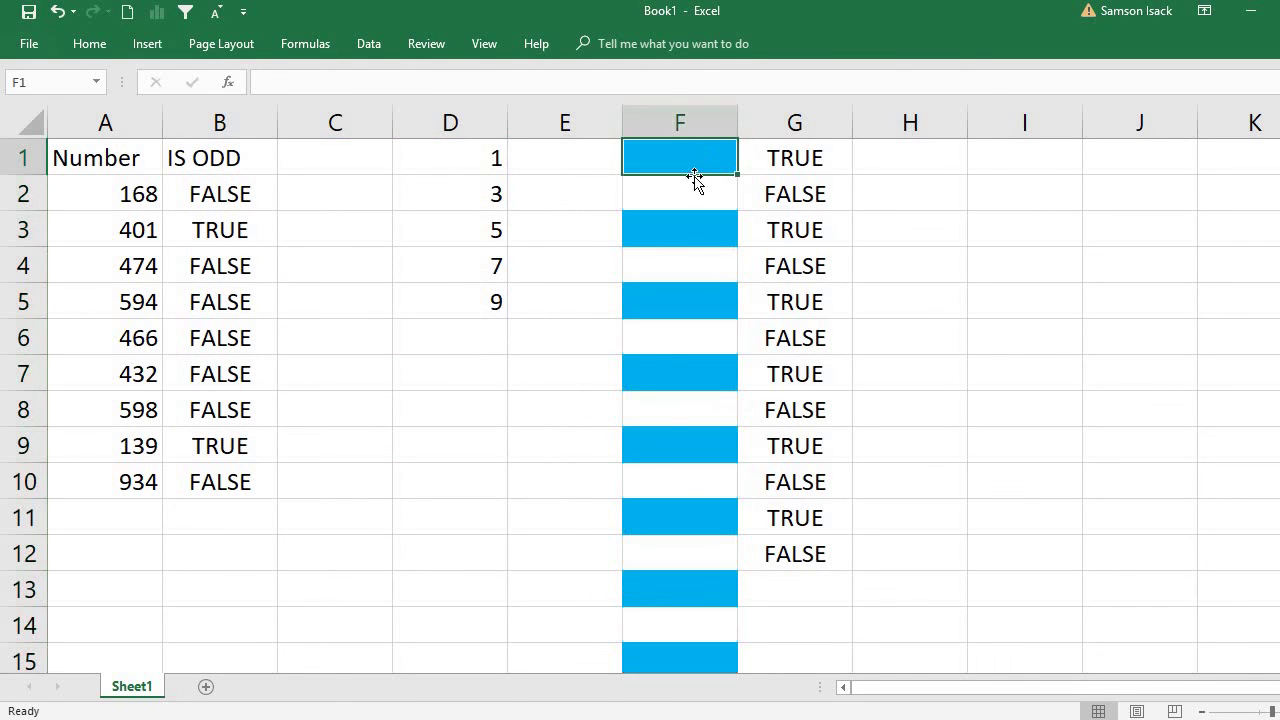
click(690, 238)
click(674, 310)
click(674, 374)
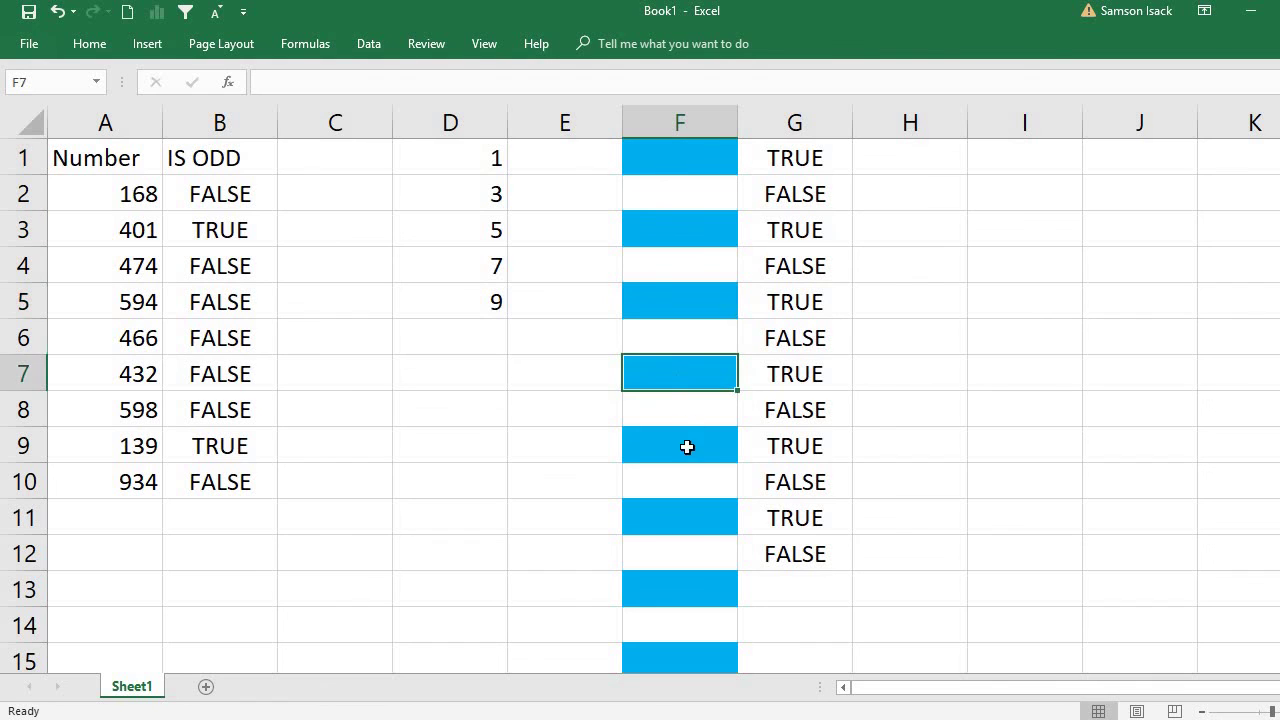
click(686, 441)
click(686, 517)
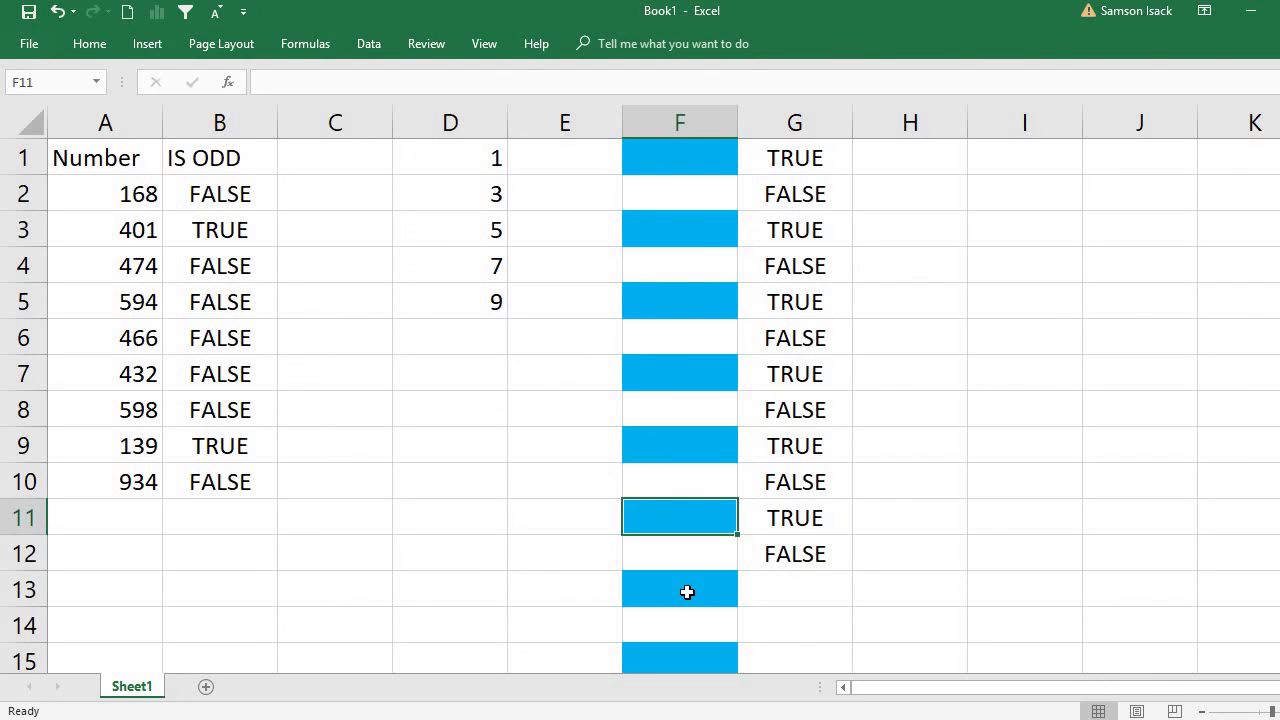
click(685, 587)
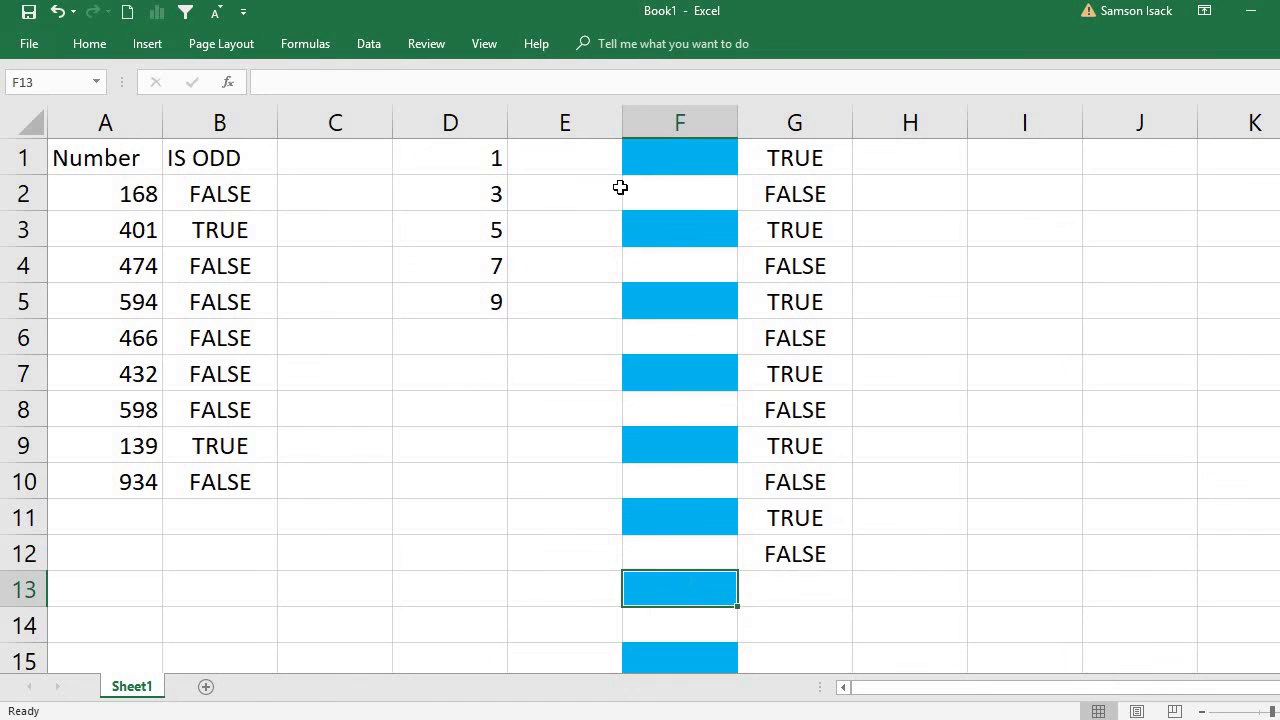
click(661, 167)
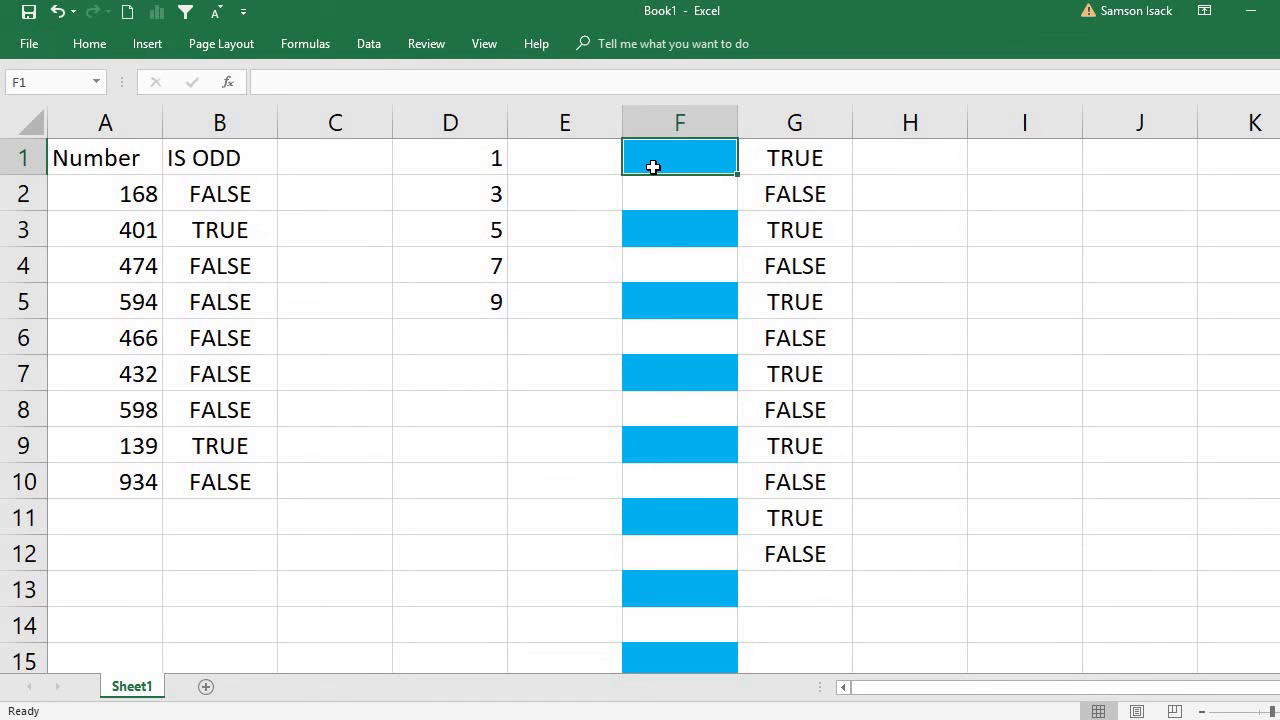